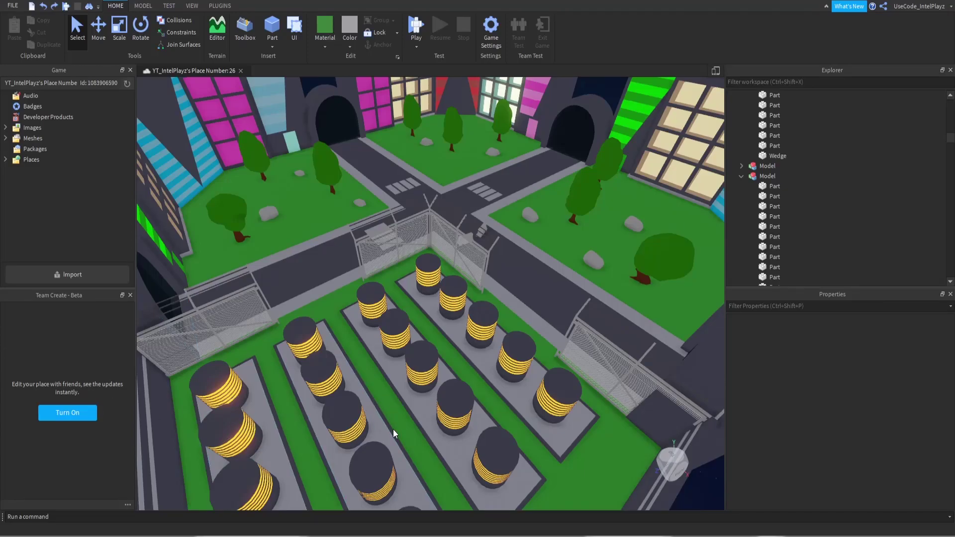
Look over the city map's streets, buildings and flat green lawns from several angles.
right_click_drag(410, 417, 421, 407)
key("w")
key("w")
key("s")
right_click_drag(431, 354, 431, 353)
key("w")
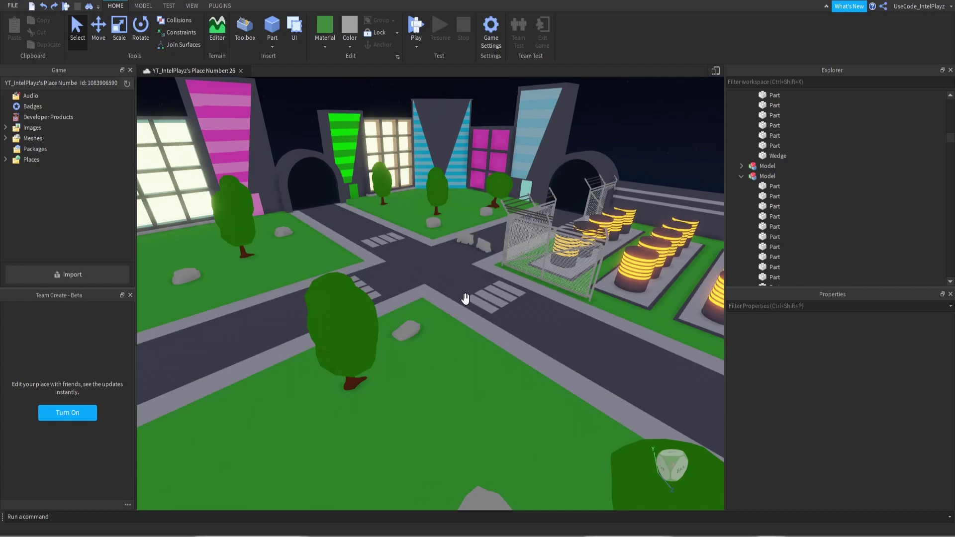
right_click_drag(465, 285, 465, 285)
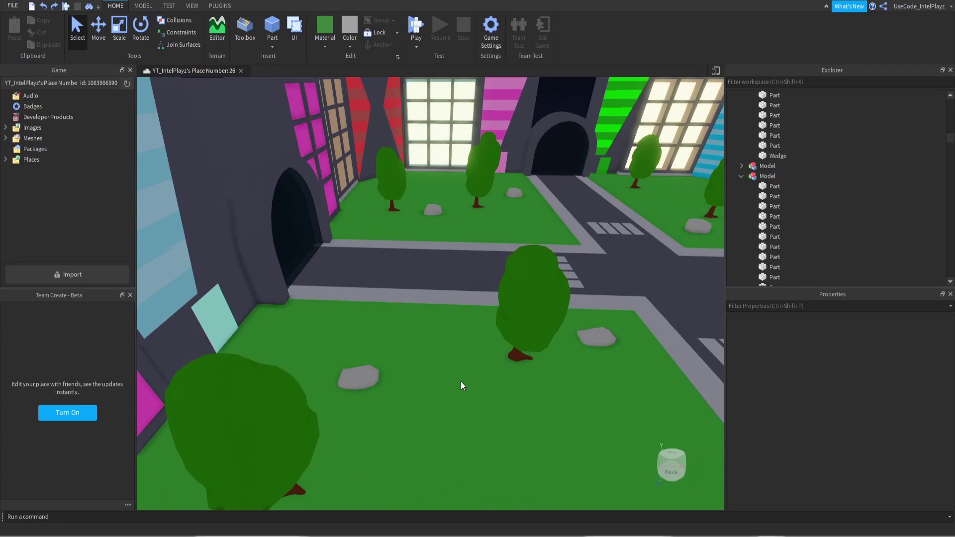
Select the green Baseplate and scale its underside upward to reduce it to a thin slab.
left_click(742, 177)
left_click(741, 186)
scroll(755, 196, "up", 14)
left_click(457, 373)
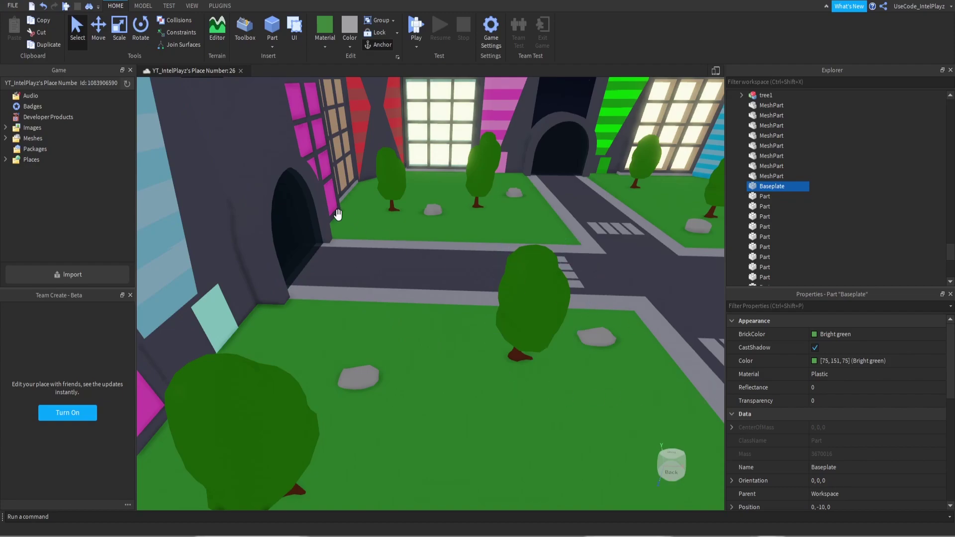
left_click(120, 28)
scroll(341, 213, "up", 10)
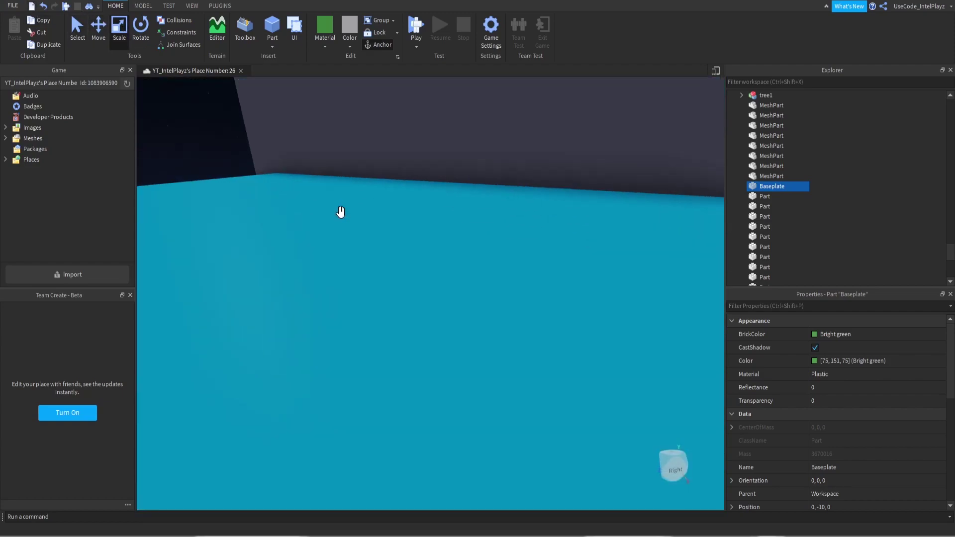
scroll(342, 213, "up", 10)
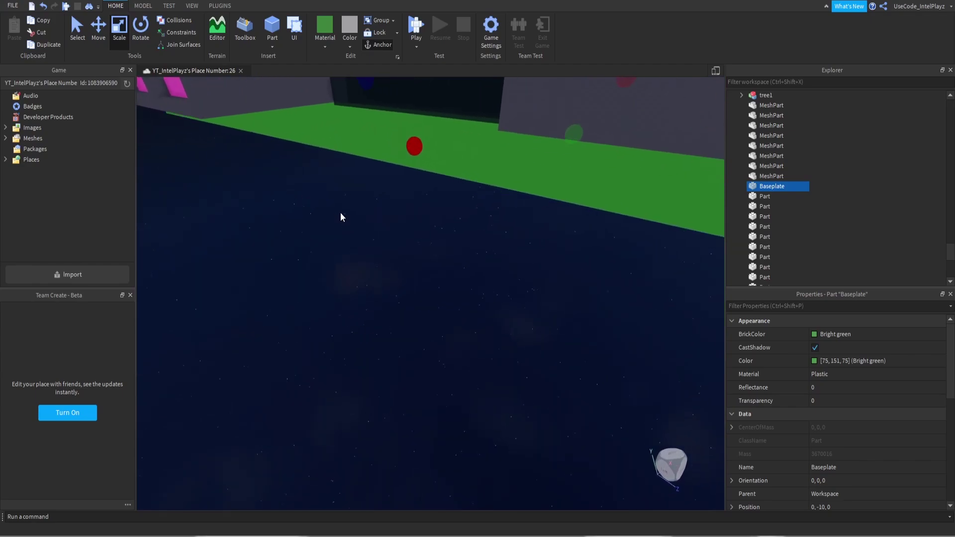
left_click_drag(463, 251, 464, 233)
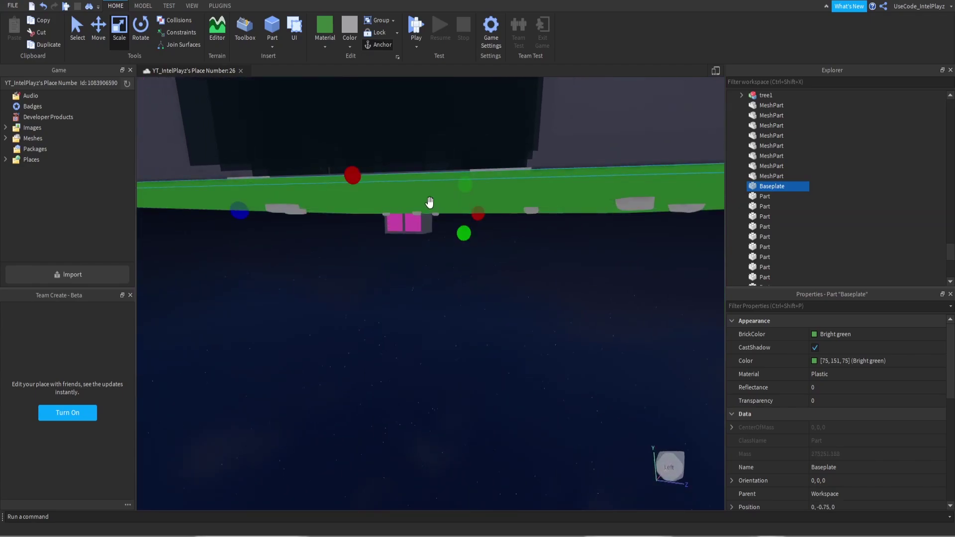
Duplicate the Baseplate and move the copy straight down below the original to position 0, -4.75, 0.
key("ctrl+d")
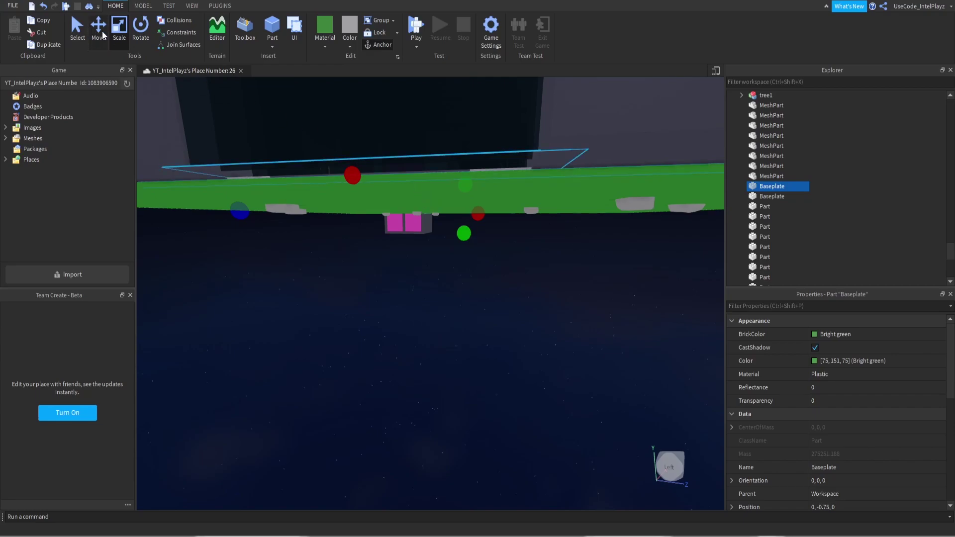
key("ctrl+2")
left_click_drag(460, 235, 467, 243)
right_click_drag(489, 219, 490, 220)
mouse_move(451, 204)
left_mouse_down()
mouse_move(450, 177)
mouse_move(451, 197)
left_mouse_up()
left_click(144, 6)
left_click(191, 39)
right_click_drag(461, 234, 460, 234)
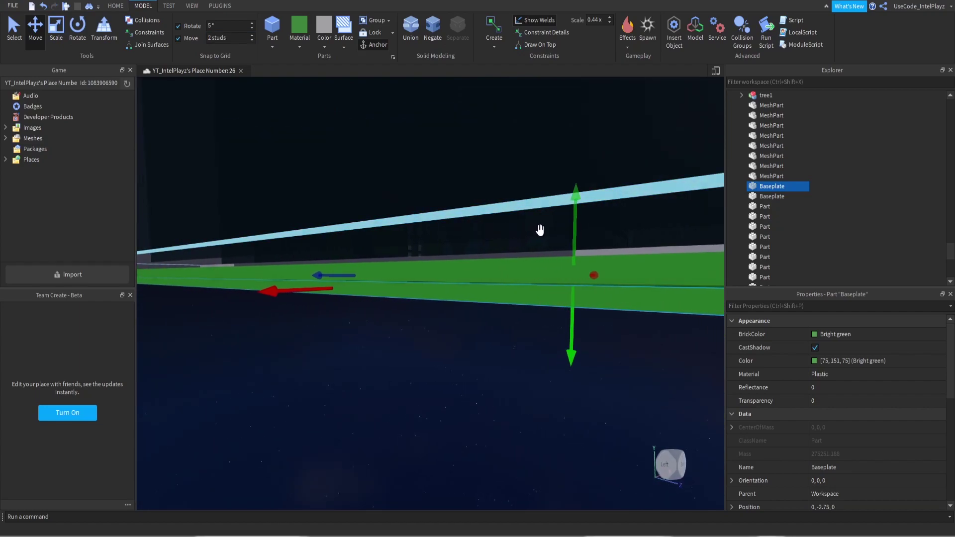
right_click_drag(565, 222, 565, 222)
left_click_drag(499, 220, 498, 224)
right_click_drag(340, 270, 340, 270)
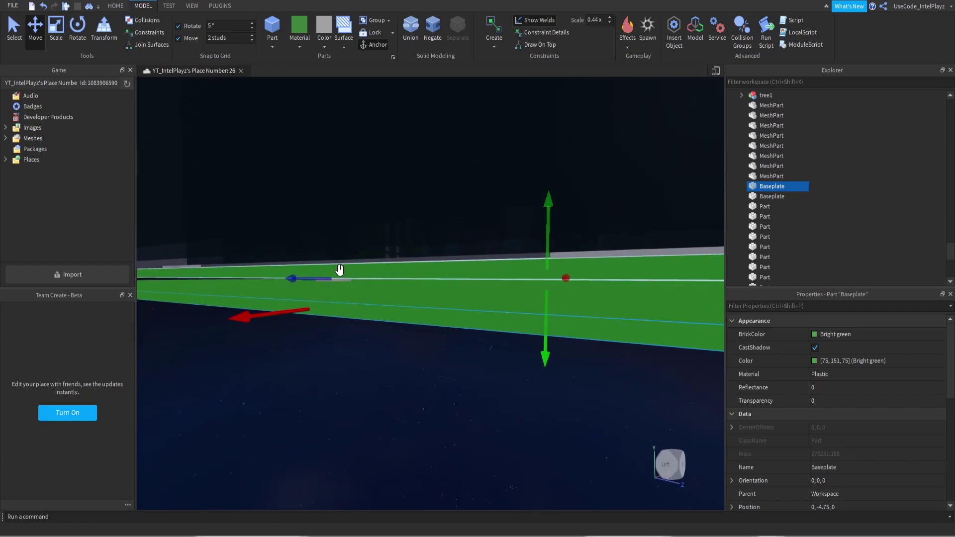
Convert the lower Baseplate copy into grass terrain with the Part to Terrain plugin.
left_click(215, 7)
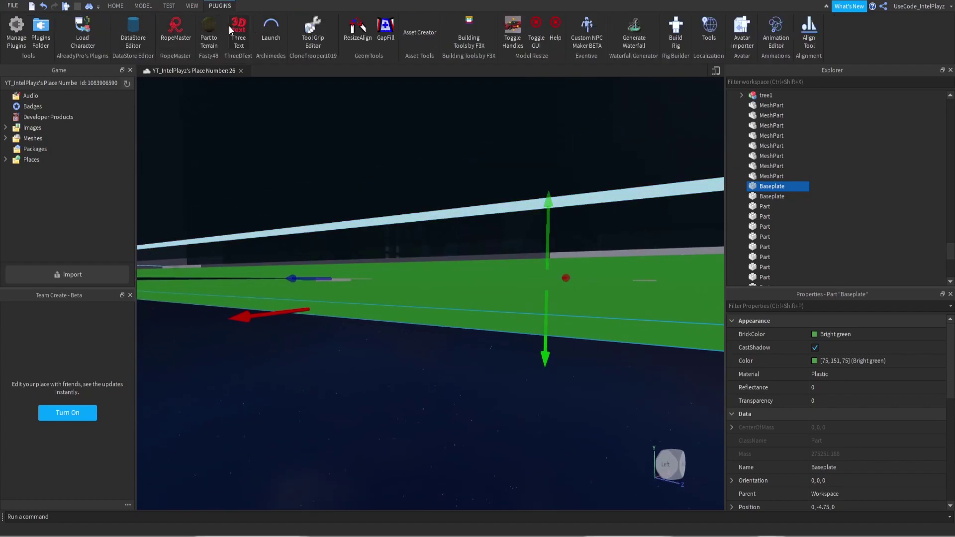
left_click(210, 27)
left_click(334, 303)
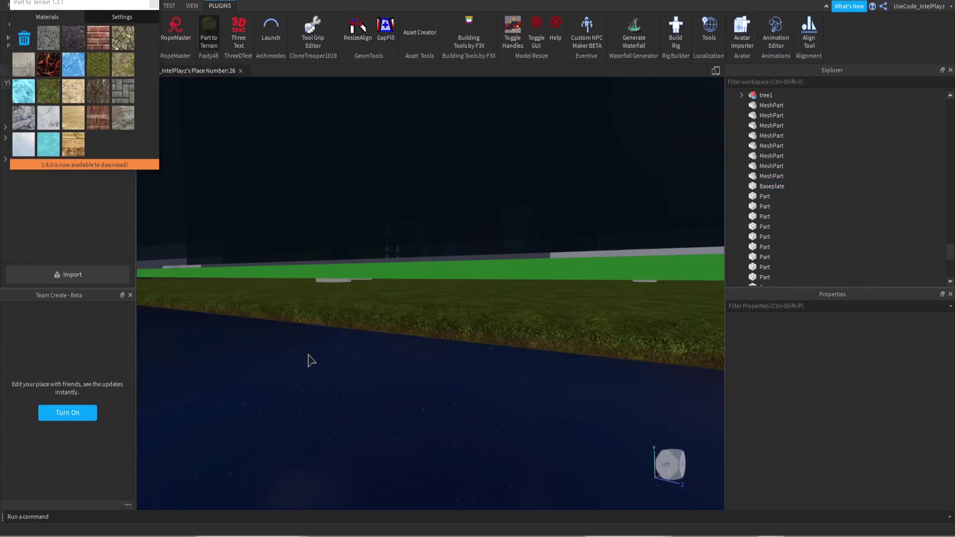
Enable Decoration on the Terrain object and close the Part to Terrain plugin window.
right_click_drag(309, 360, 309, 360)
scroll(786, 106, "up", 20)
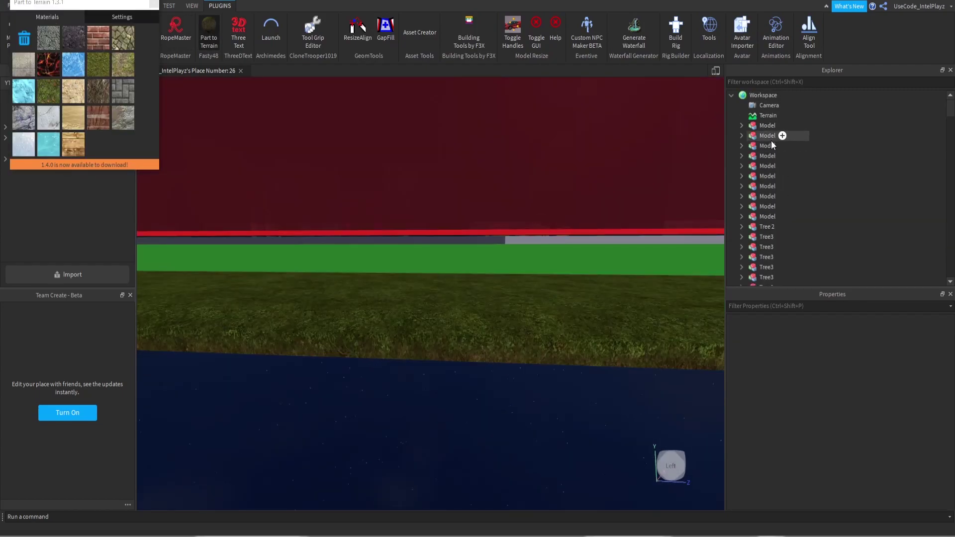
left_click(769, 116)
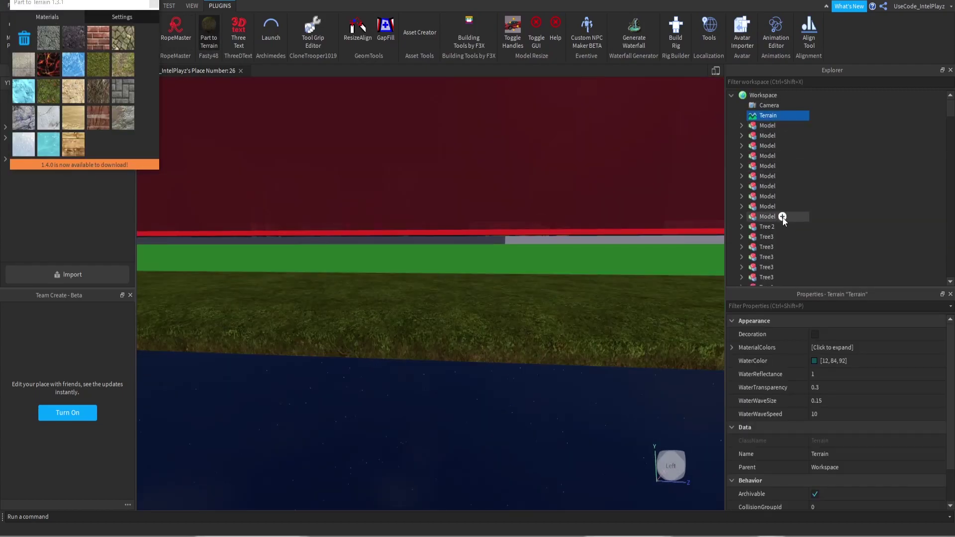
left_click(815, 335)
scroll(518, 326, "down", 10)
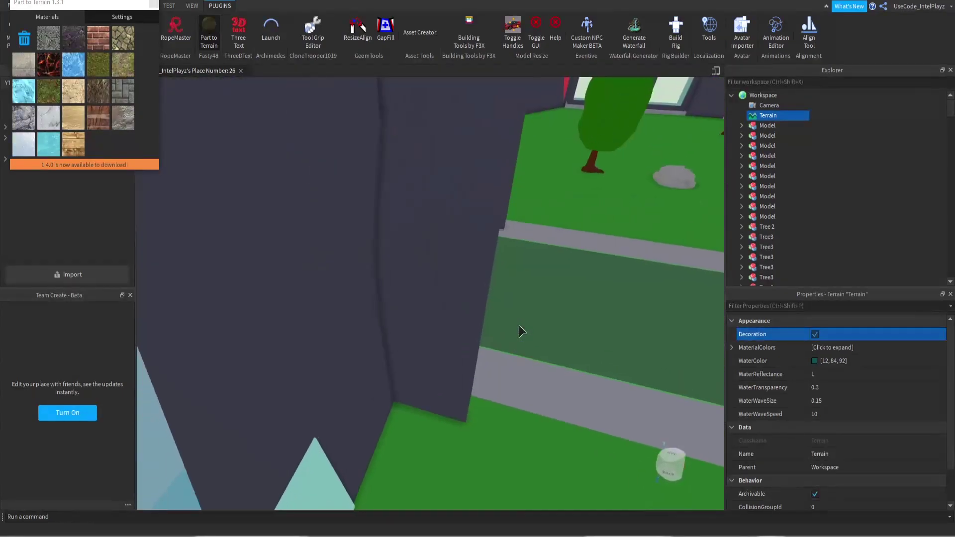
scroll(518, 324, "up", 10)
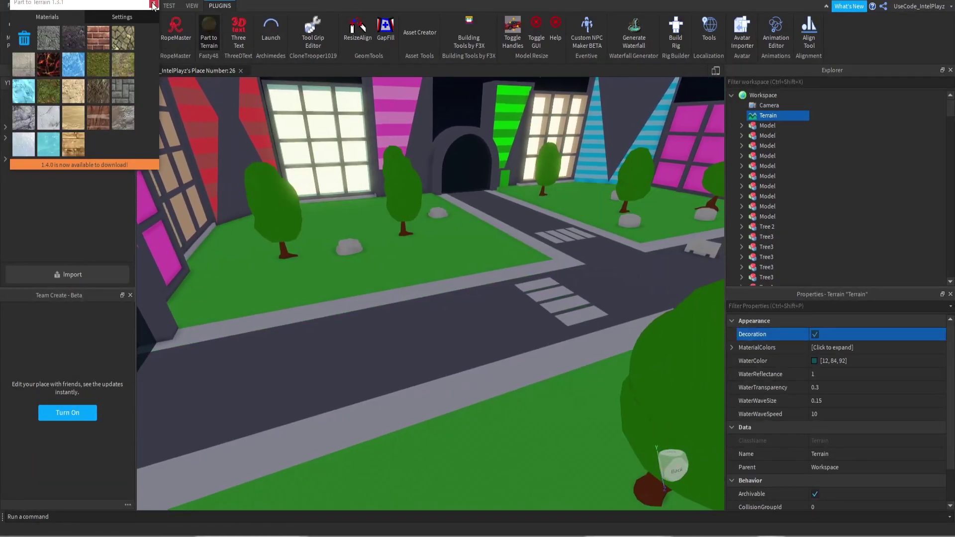
left_click(153, 6)
Select the entire city map and lower it so the terrain grass pokes through the lawns.
scroll(405, 266, "up", 10)
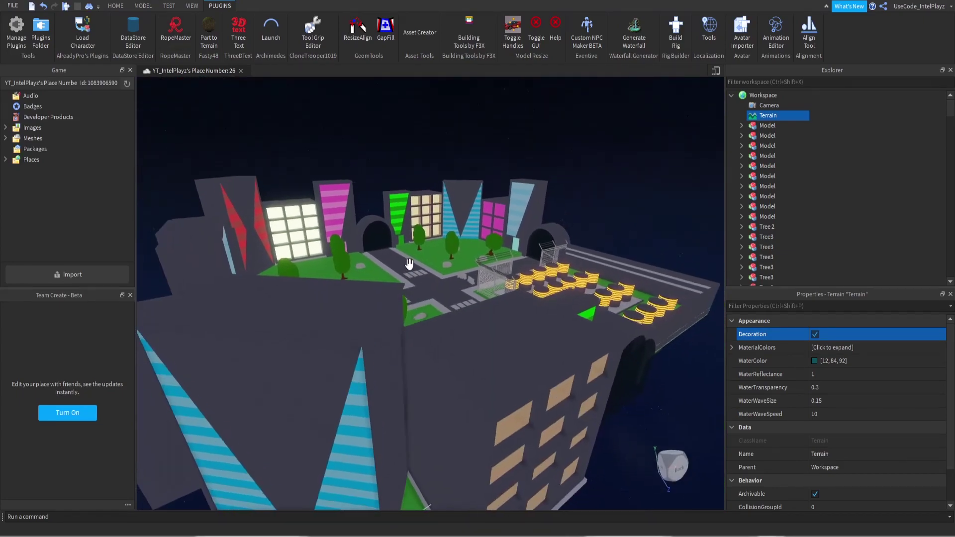
scroll(408, 264, "down", 10)
left_click_drag(241, 164, 302, 200)
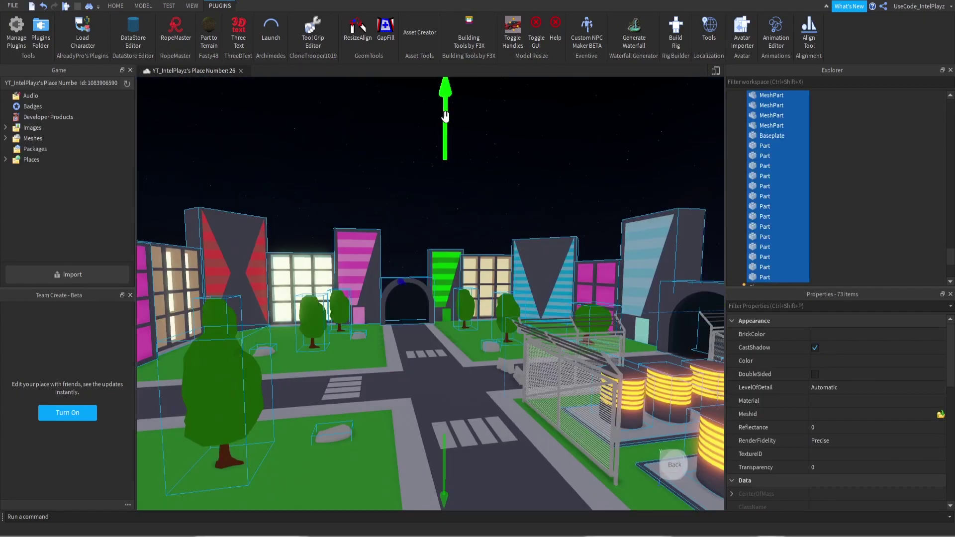
left_click_drag(446, 116, 446, 121)
Set the move snap increment to 0.25 studs and nudge the selected map slightly lower into the grass.
left_click(116, 6)
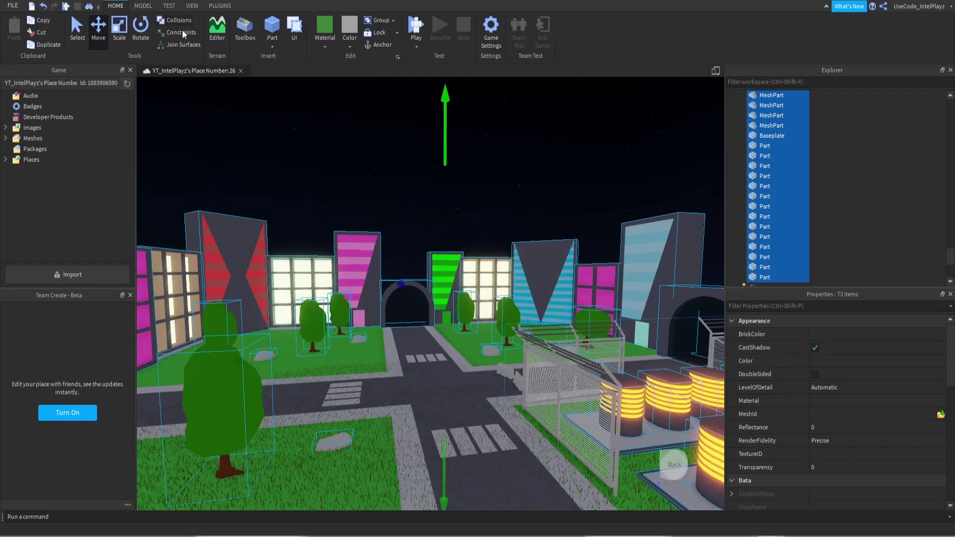
left_click(143, 6)
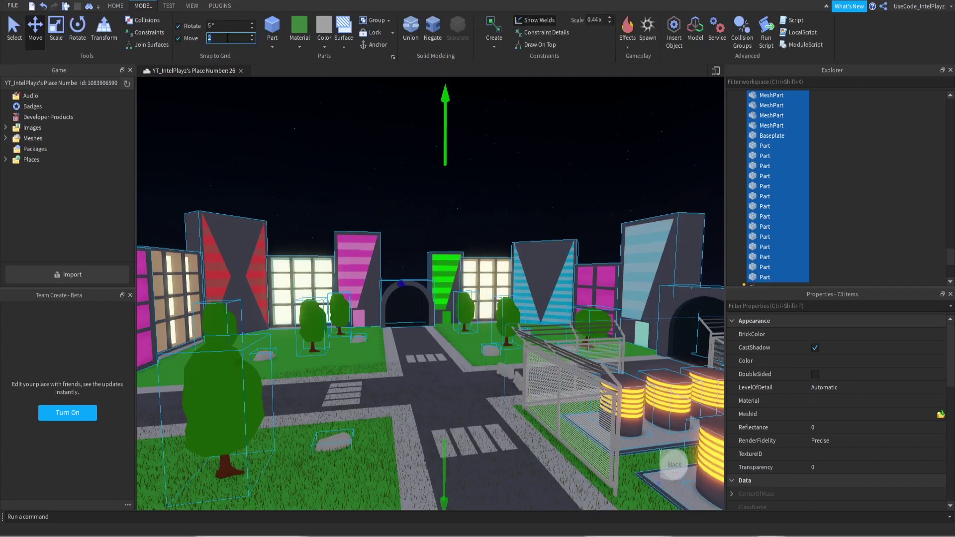
left_click(228, 38)
type(".25")
key("Return")
left_click_drag(445, 158, 440, 165)
right_click_drag(424, 209, 402, 212)
key("w")
key("w")
left_click_drag(475, 276, 475, 279)
Deselect the map and examine how far the grass sticks out of the lawns, sidewalks and roads.
right_click_drag(391, 243, 400, 267)
scroll(390, 241, "down", 15)
scroll(393, 251, "down", 2)
left_click(392, 251)
scroll(393, 251, "up", 8)
key("s")
key("w")
key("s")
key("a")
key("w")
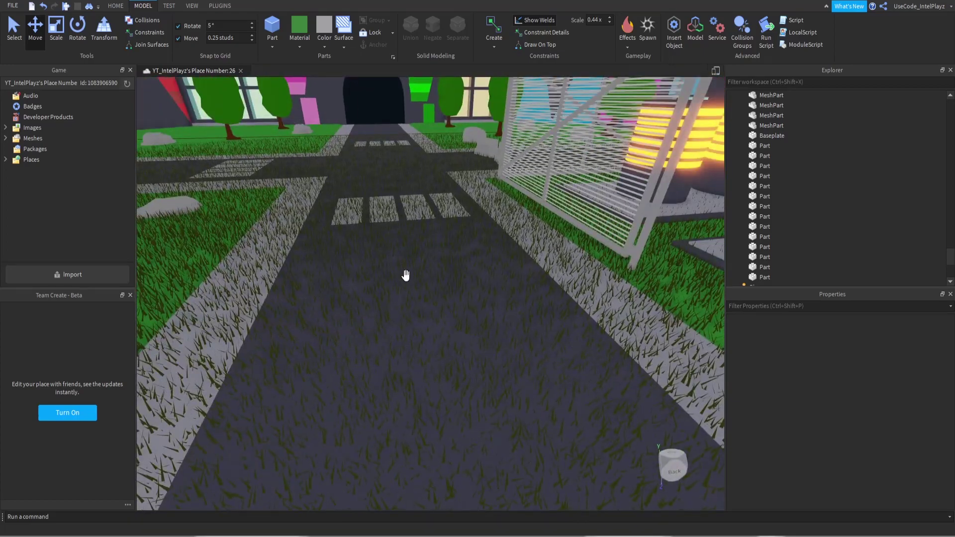
Open the Terrain Editor and set up its Paint tool with the Leafy Grass material.
left_click(116, 6)
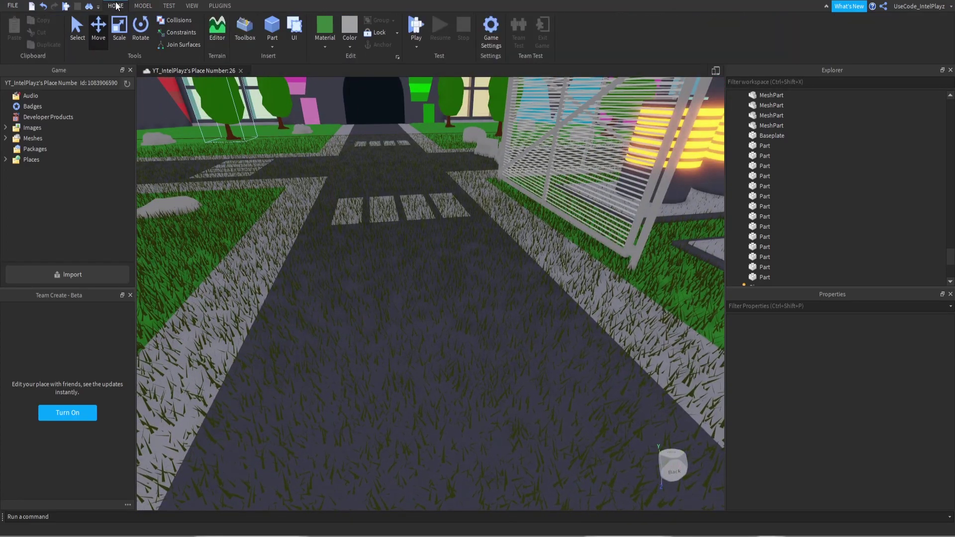
left_click(215, 30)
left_click(112, 353)
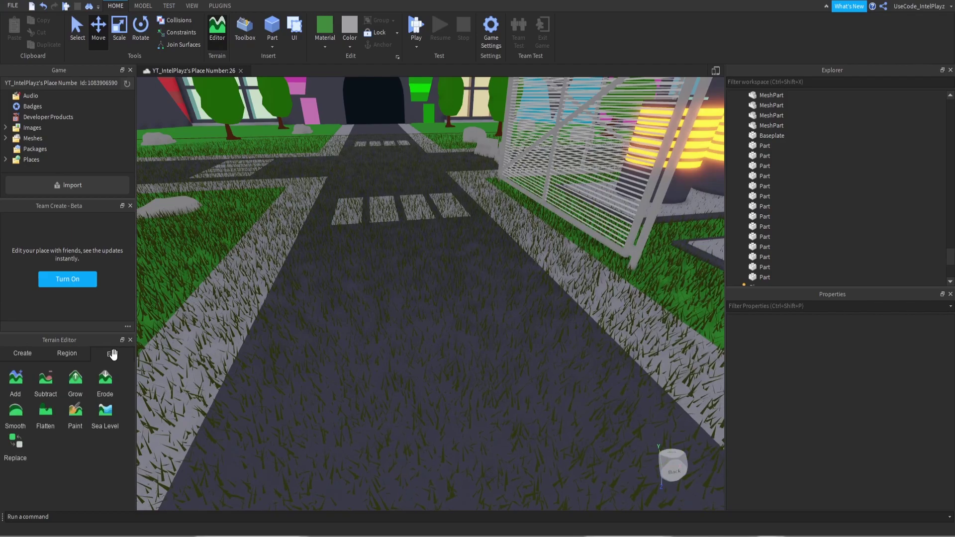
left_click(77, 413)
scroll(321, 275, "down", 3)
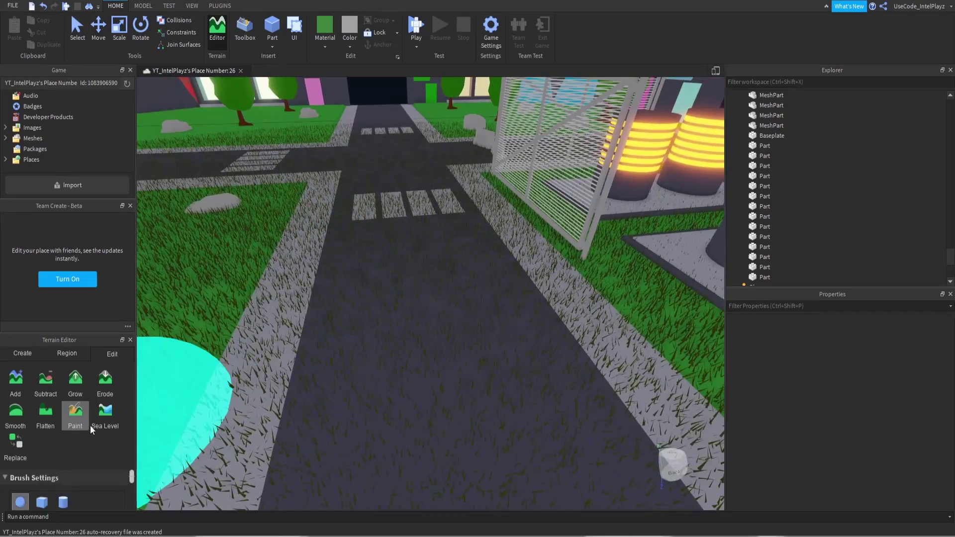
scroll(84, 473, "down", 6)
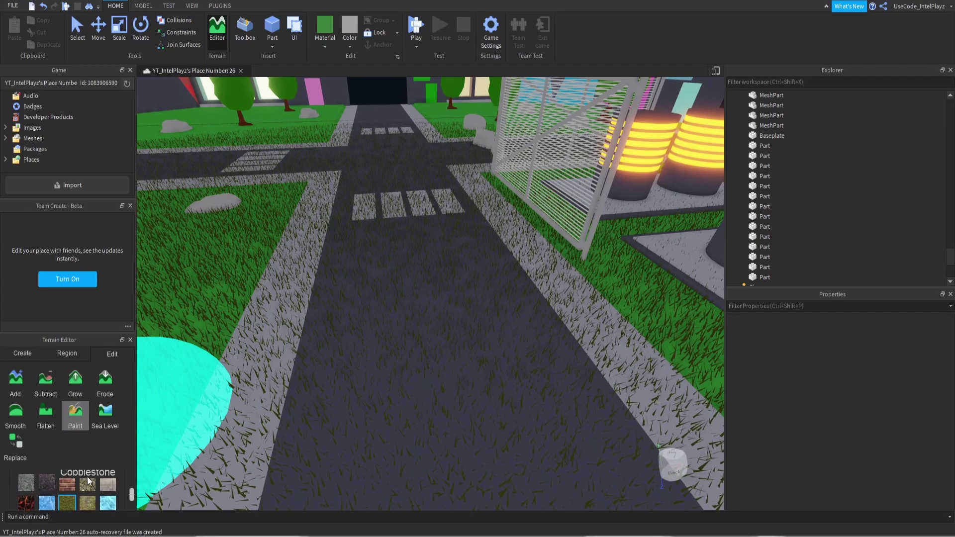
scroll(50, 485, "down", 3)
scroll(50, 484, "up", 3)
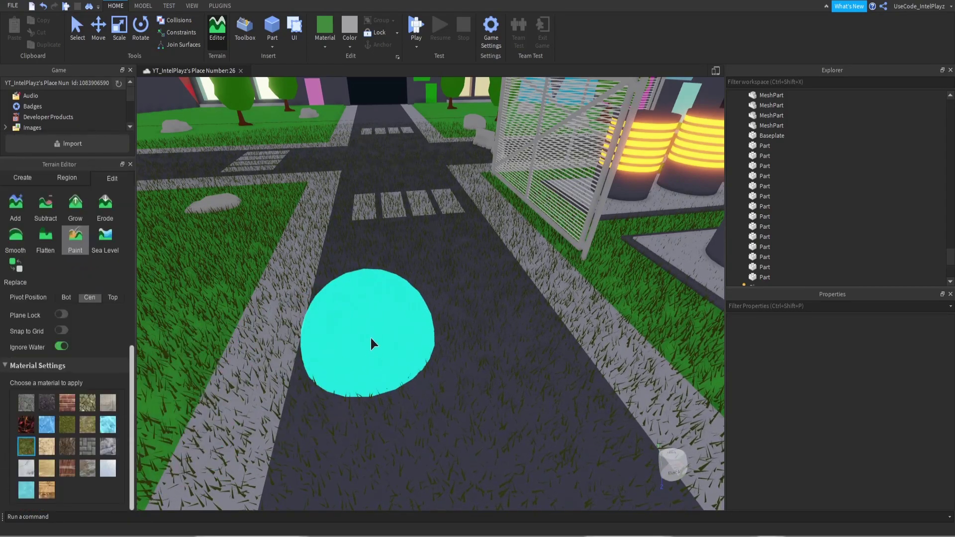
Paint Leafy Grass over the sidewalk and road near the tunnel to clear the blades there.
right_click_drag(379, 315, 380, 315)
key("s")
right_click_drag(434, 382, 440, 381)
key("s")
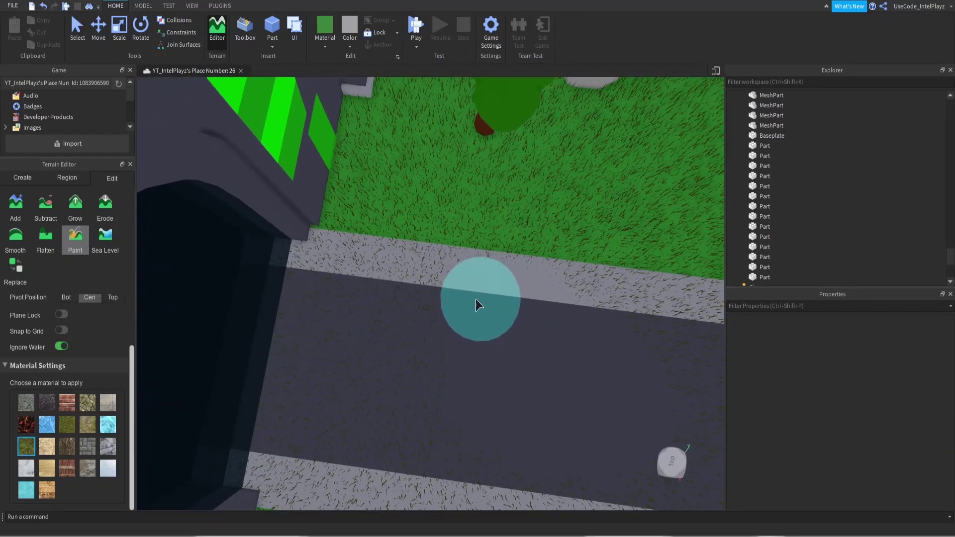
mouse_move(465, 291)
left_mouse_down()
mouse_move(309, 267)
mouse_move(372, 274)
left_mouse_up()
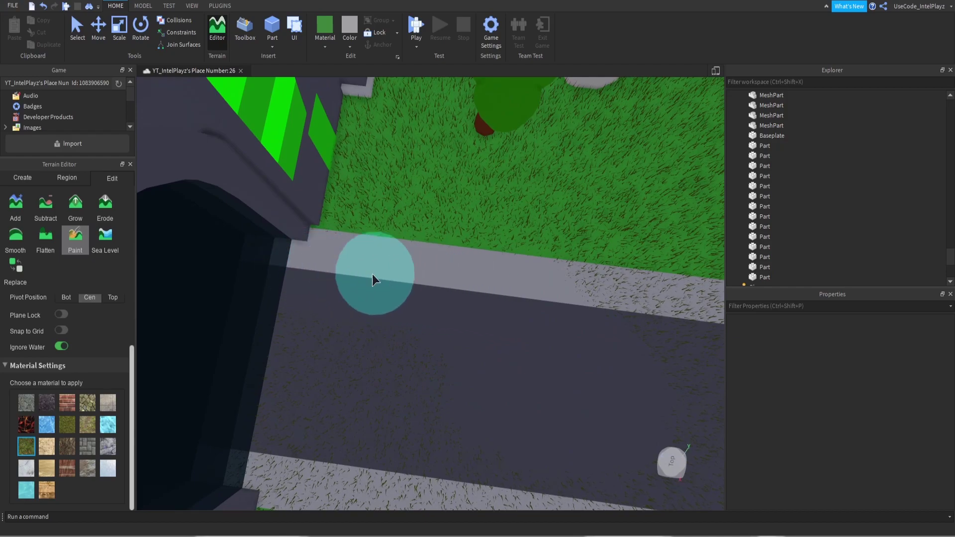
scroll(338, 289, "down", 3)
mouse_move(421, 341)
left_mouse_down()
mouse_move(469, 394)
mouse_move(392, 395)
mouse_move(454, 375)
left_mouse_up()
Paint Leafy Grass along the remaining sidewalks, roads and crosswalks to clear their blades, and return to the Select tool.
right_click_drag(455, 373, 455, 373)
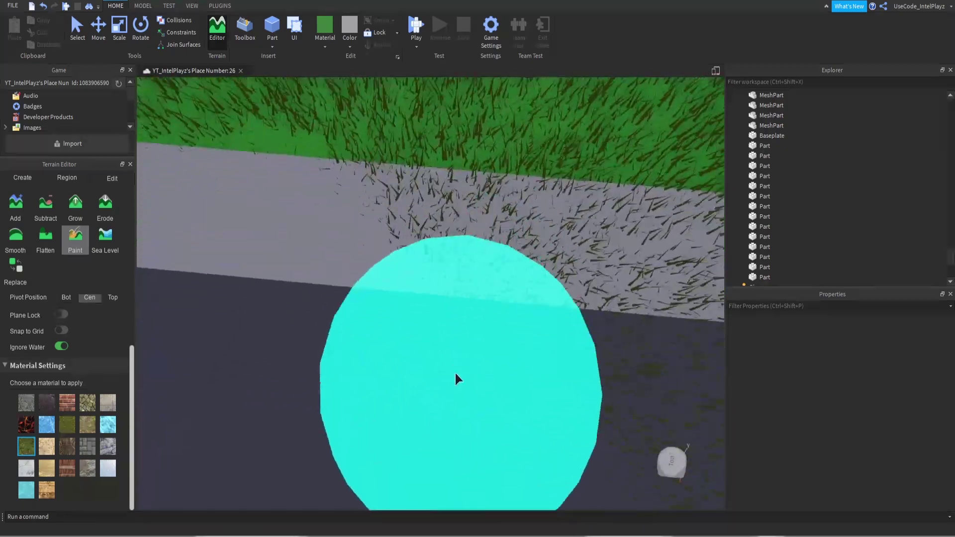
scroll(455, 373, "down", 3)
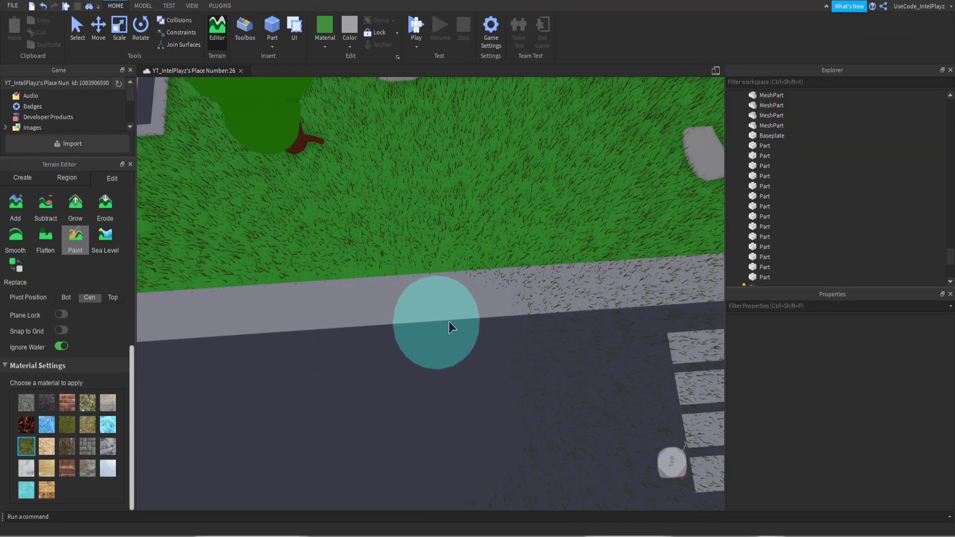
key("d")
mouse_move(652, 299)
left_mouse_down()
mouse_move(314, 304)
mouse_move(643, 287)
mouse_move(171, 310)
left_mouse_up()
right_click_drag(437, 324, 441, 324)
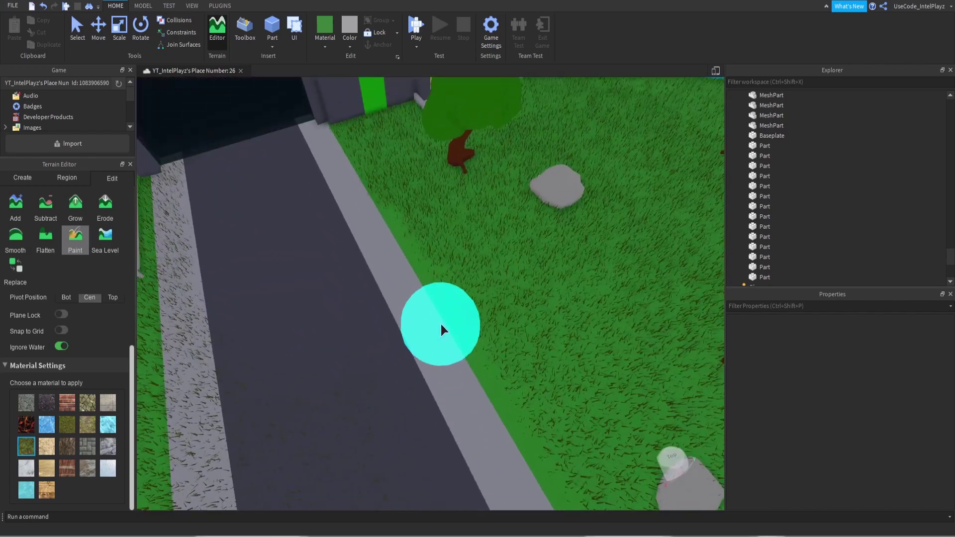
key("s")
right_click_drag(439, 377, 435, 377)
key("w")
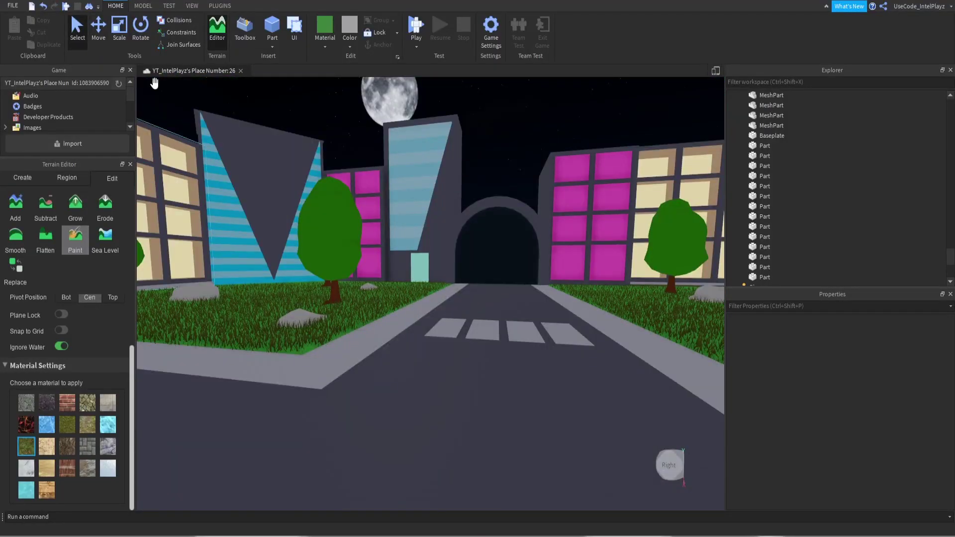
right_click_drag(452, 360, 452, 359)
key("w")
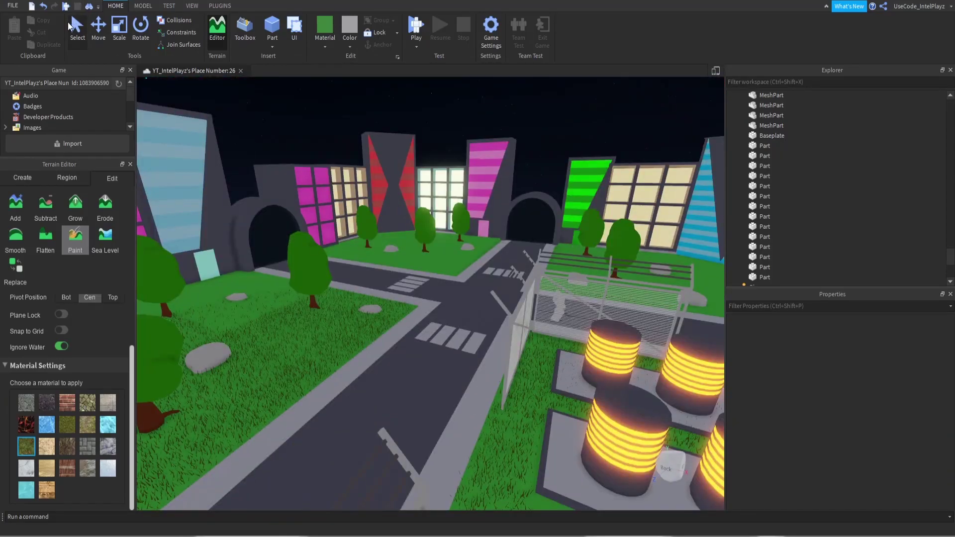
left_click(76, 27)
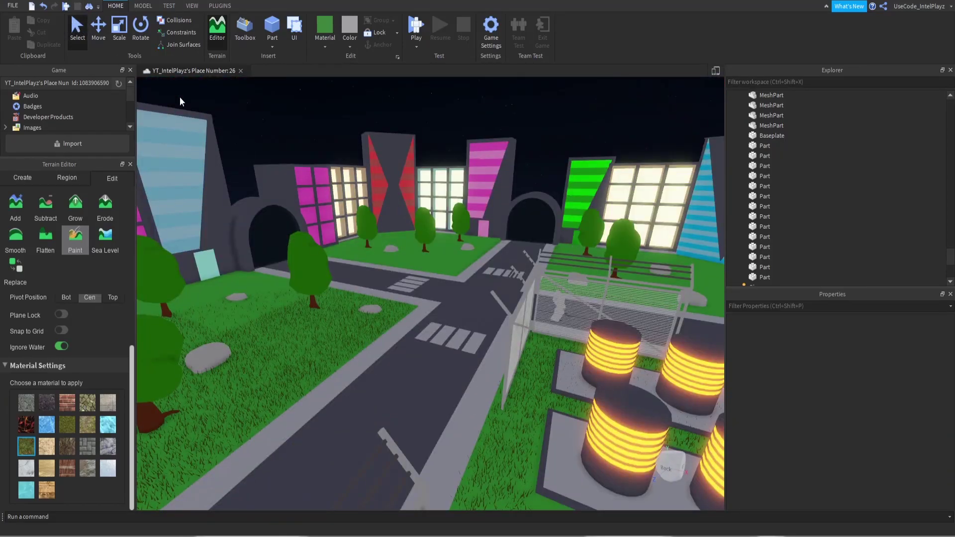
Select the Terrain object in the workspace and expand its MaterialColors property to reach the Grass entry.
right_click_drag(531, 271, 430, 229)
key("w")
key("s")
key("d")
scroll(809, 153, "up", 20)
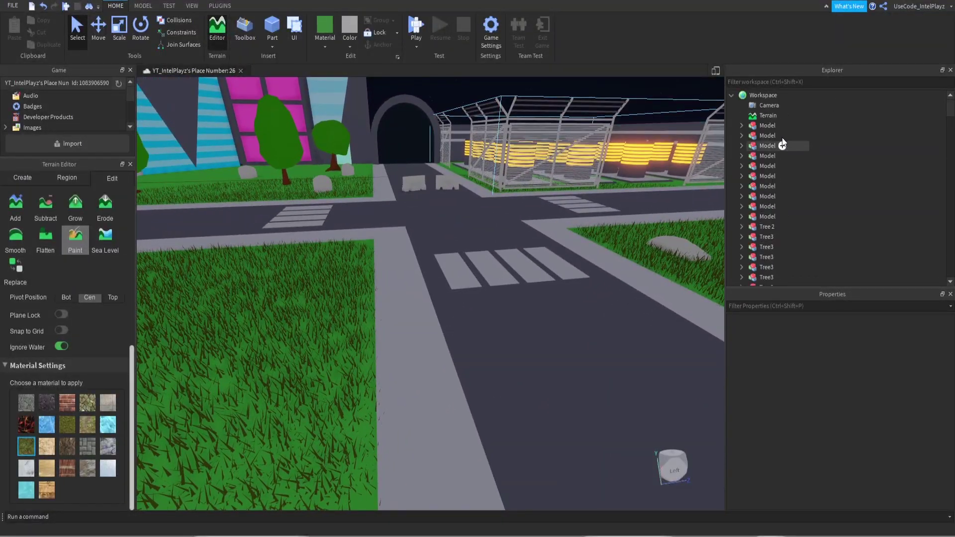
left_click(770, 115)
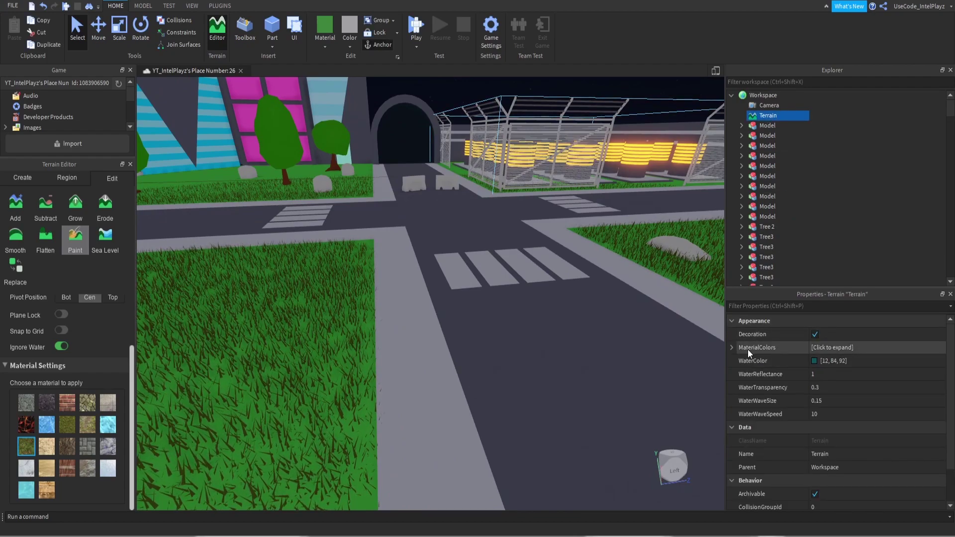
left_click(731, 347)
scroll(785, 381, "down", 3)
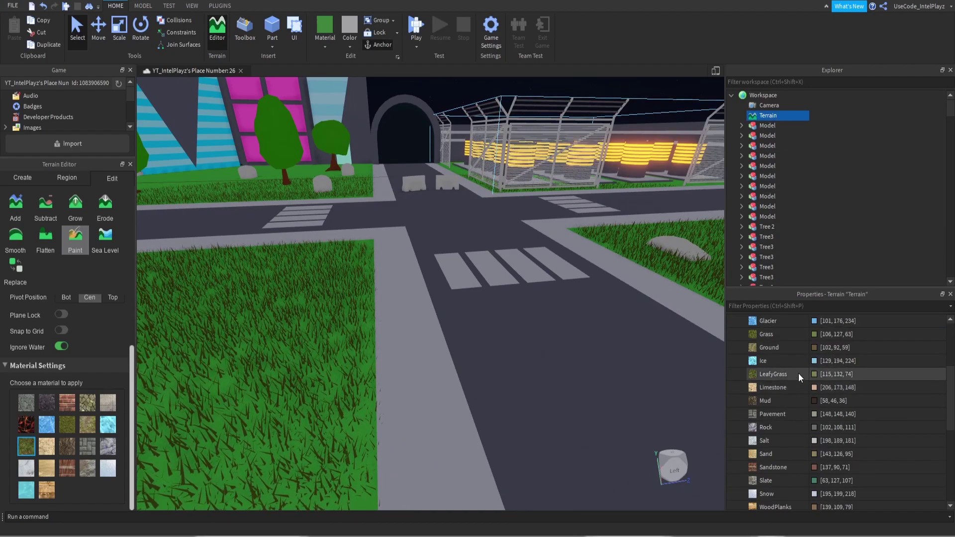
Set the terrain's Grass material color to a bright green, RGB 35, 200, 33.
left_click(814, 334)
left_click(542, 215)
left_click(542, 187)
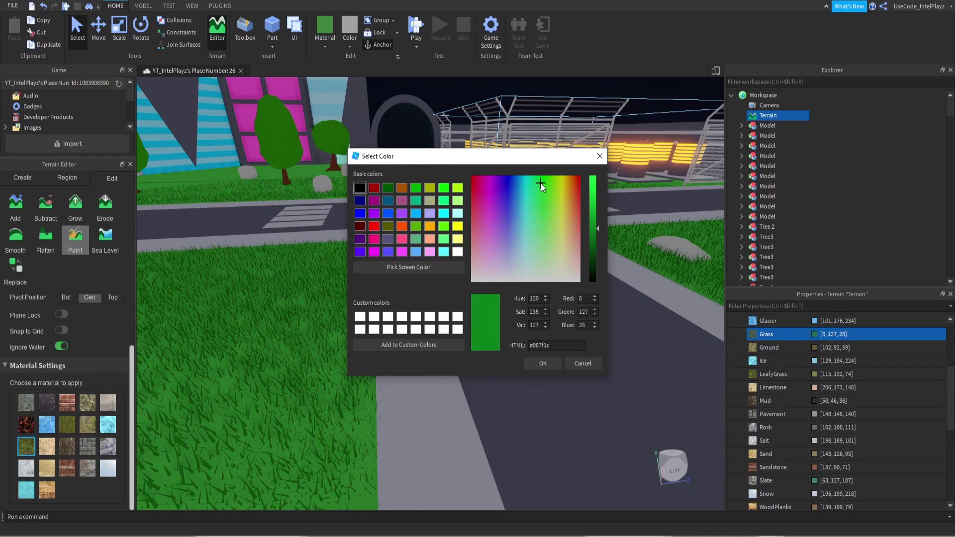
left_click(544, 194)
mouse_move(595, 217)
left_mouse_down()
mouse_move(592, 152)
mouse_move(596, 198)
left_mouse_up()
left_click(555, 362)
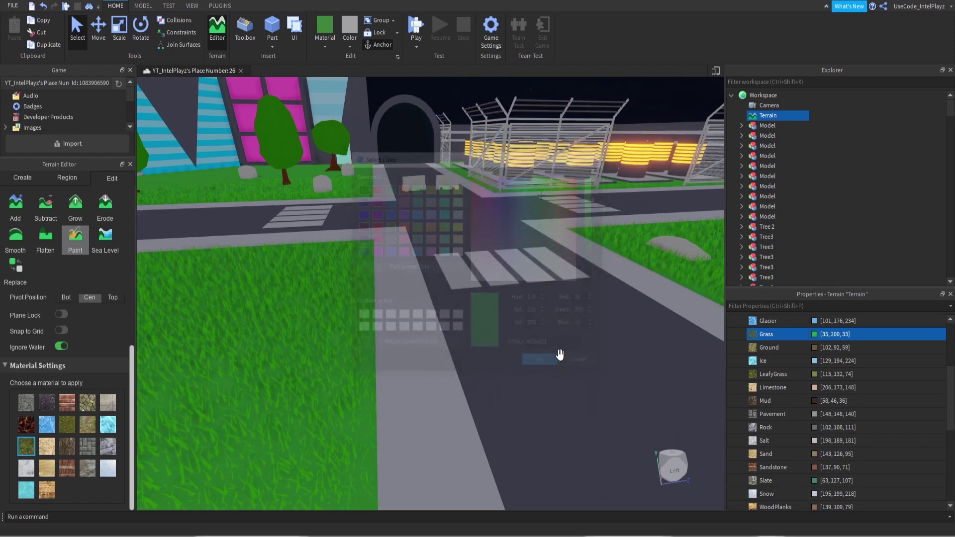
Darken the terrain's Grass color slightly to RGB 32, 184, 30.
key("w")
right_click_drag(564, 338, 567, 339)
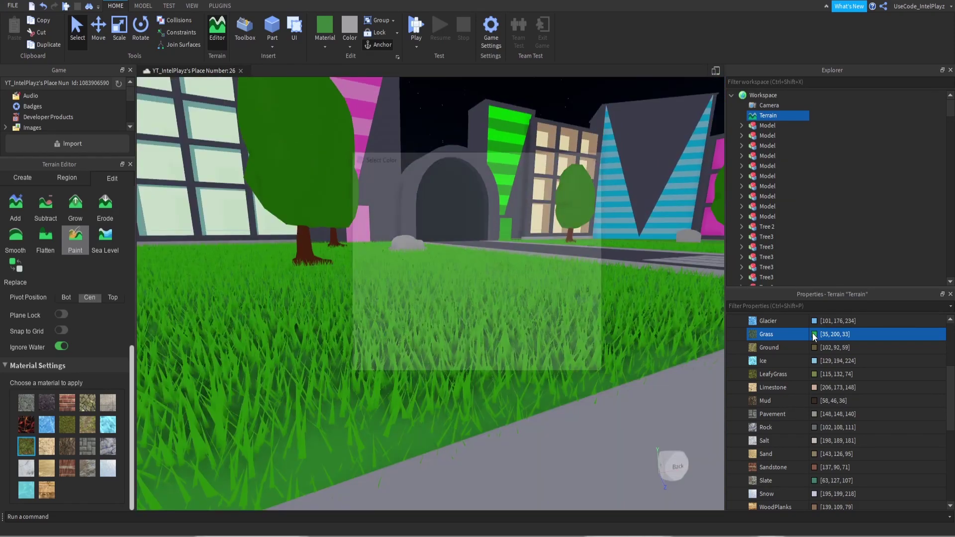
left_click(814, 333)
left_click(595, 205)
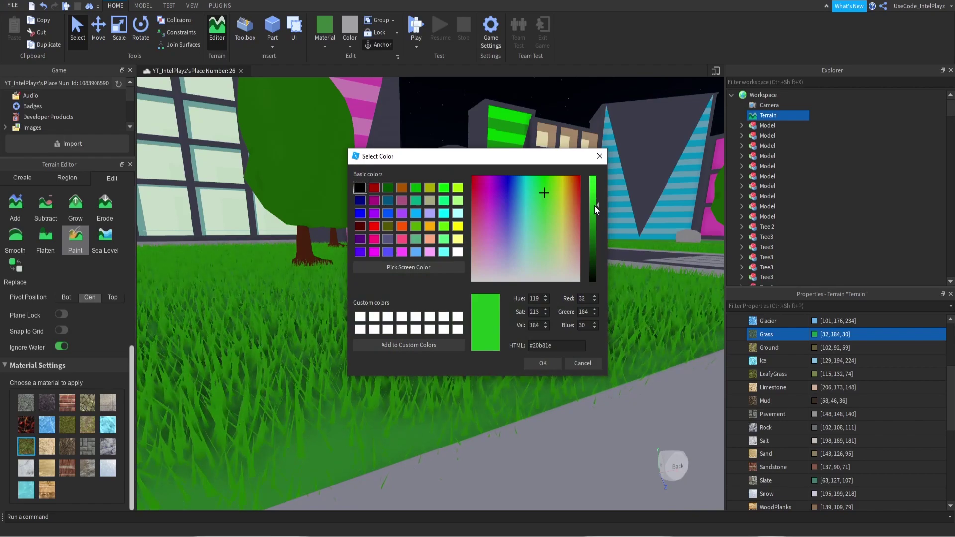
left_click(544, 363)
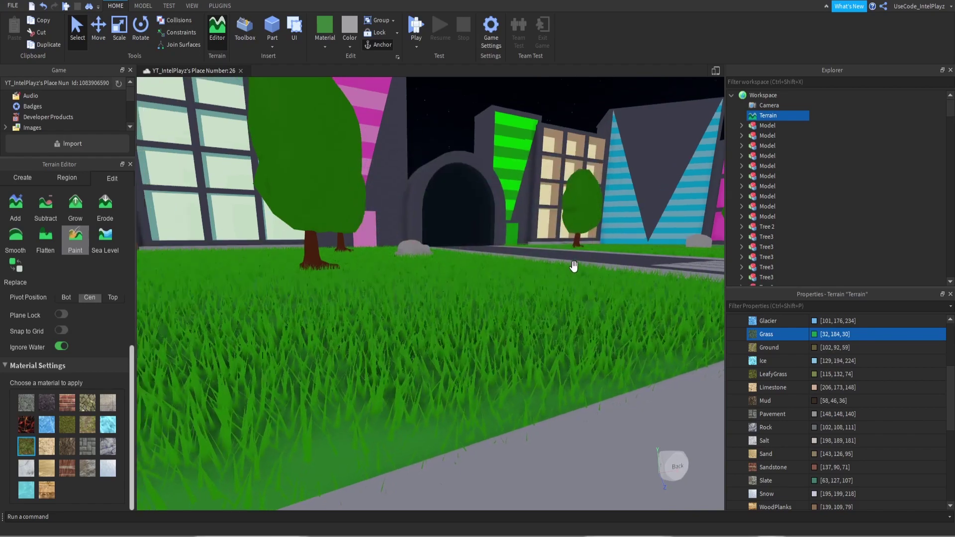
Examine the recolored grass blades up close across the lawns.
key("s")
right_click_drag(574, 266, 574, 267)
key("w")
key("w")
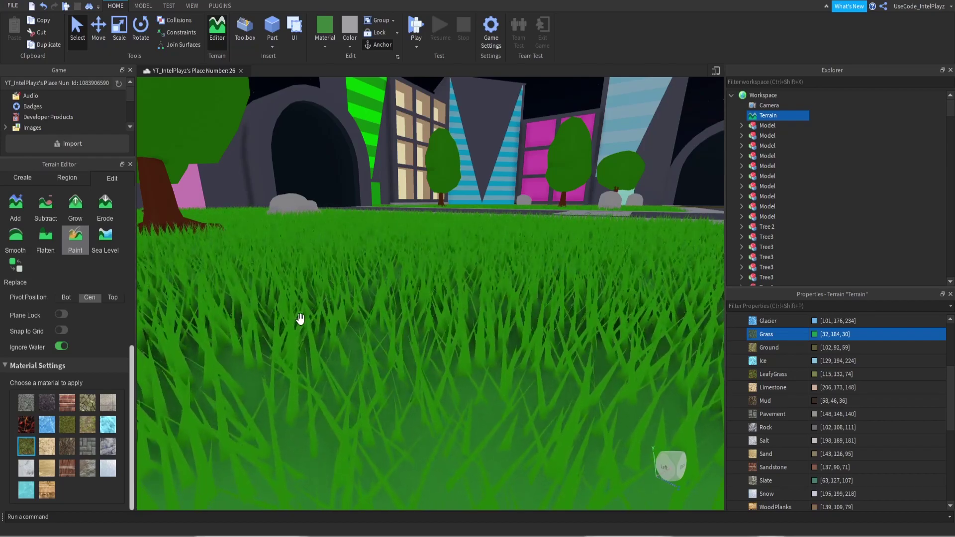
right_click_drag(370, 278, 370, 278)
key("w")
key("w")
key("w")
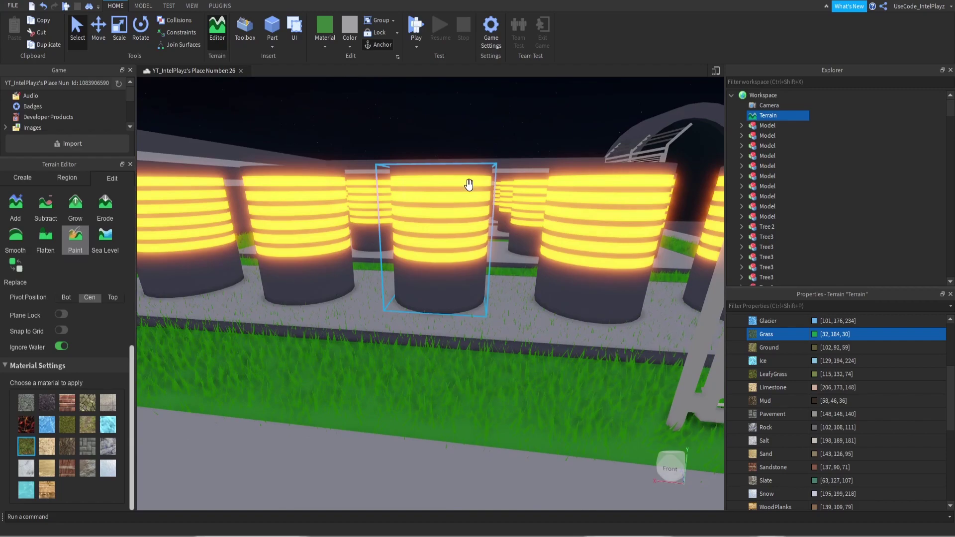
Examine the fenced compound with the glowing barrels and the grass around its slabs from several sides.
right_click_drag(603, 207, 603, 207)
key("d")
key("a")
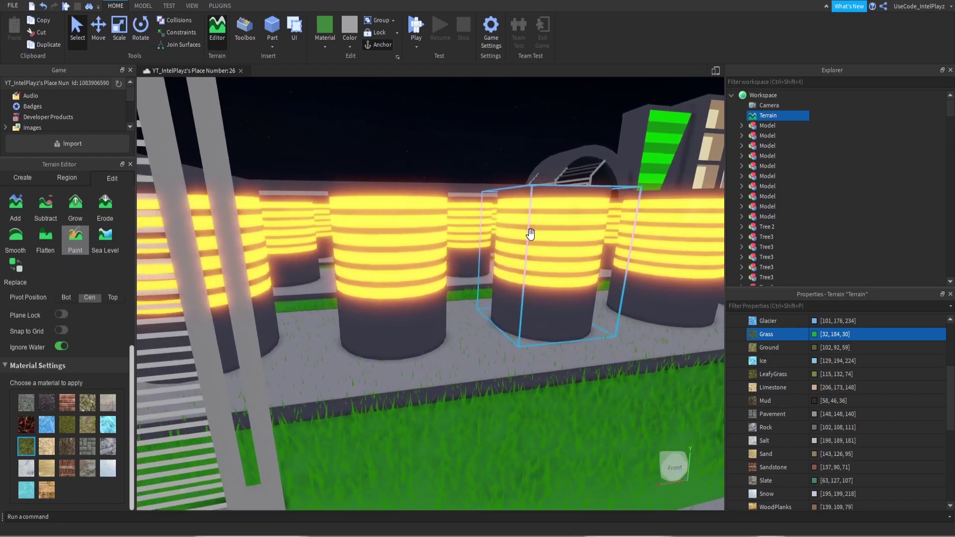
key("s")
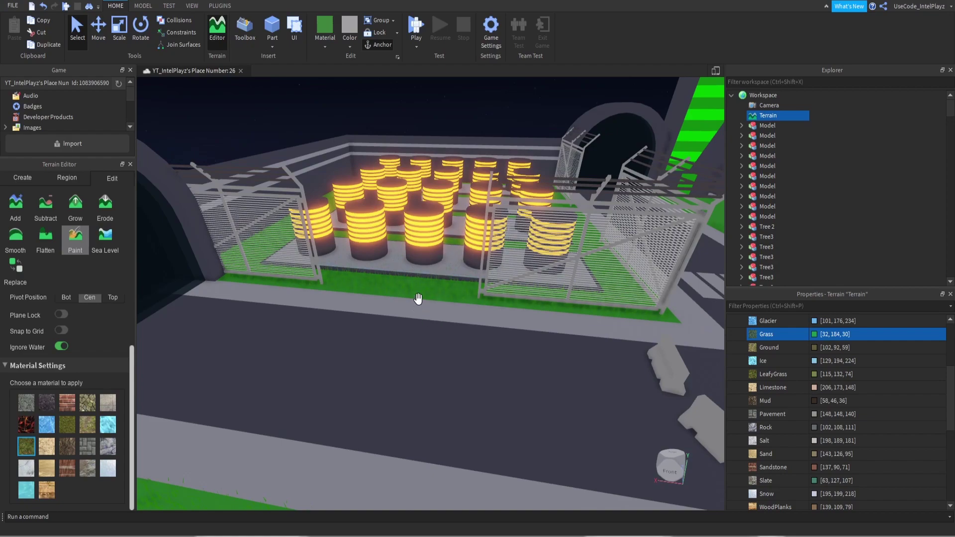
key("d")
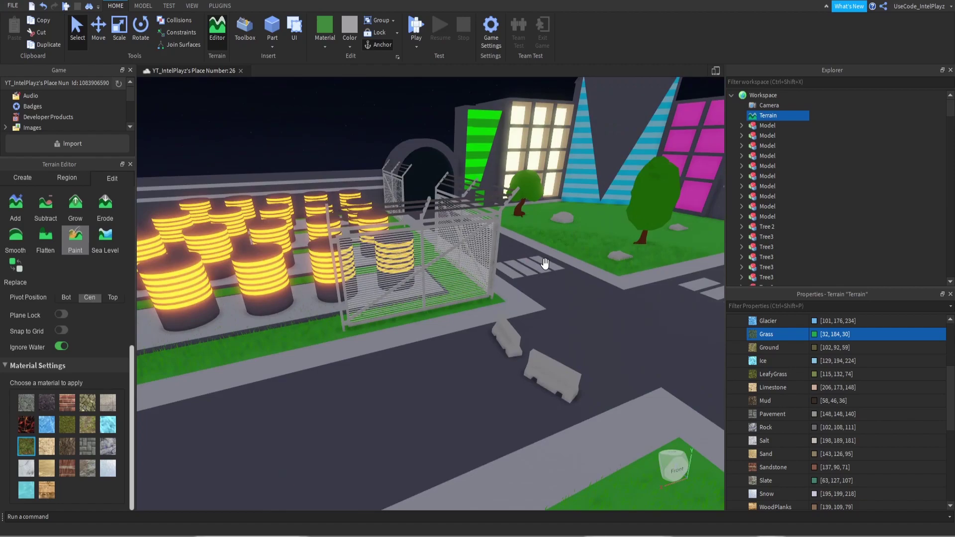
right_click_drag(448, 258, 330, 267)
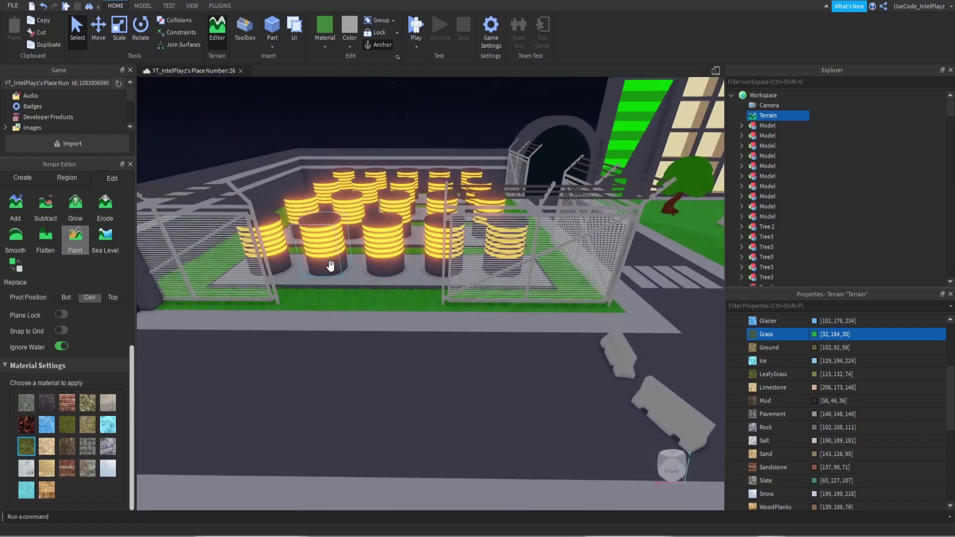
key("w")
key("s")
right_click_drag(454, 264, 488, 259)
key("w")
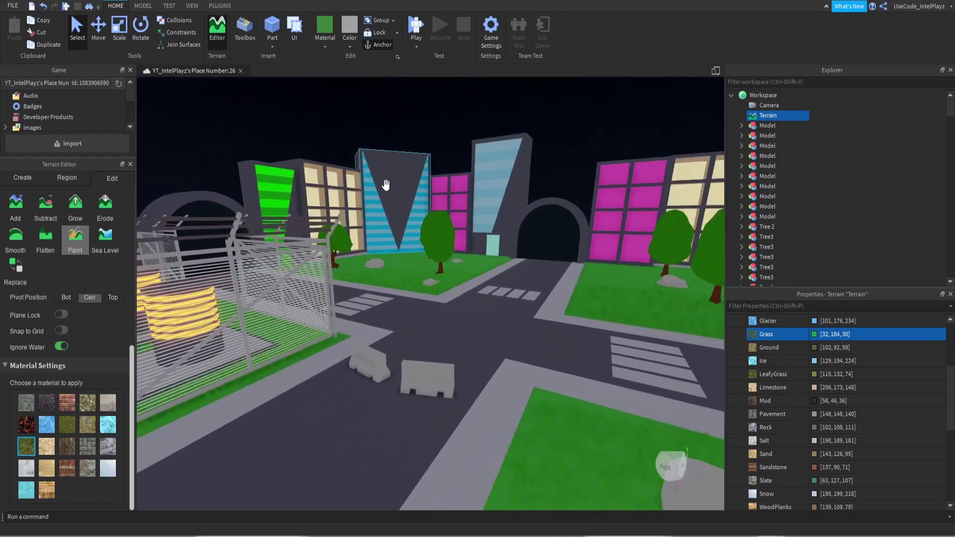
Select the colored window and stripe parts on the city buildings and set their material to Neon.
right_click_drag(386, 185, 386, 186)
key("w")
key("s")
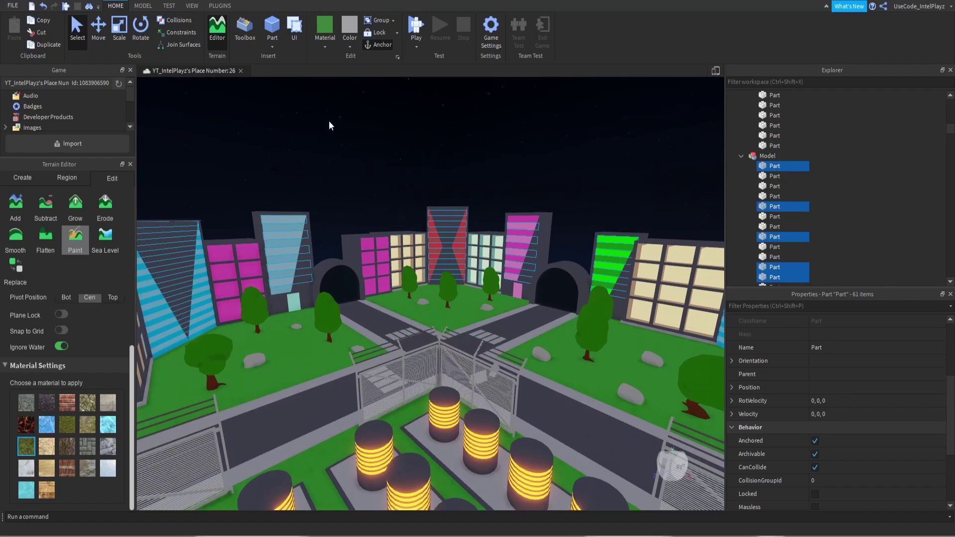
left_click(325, 46)
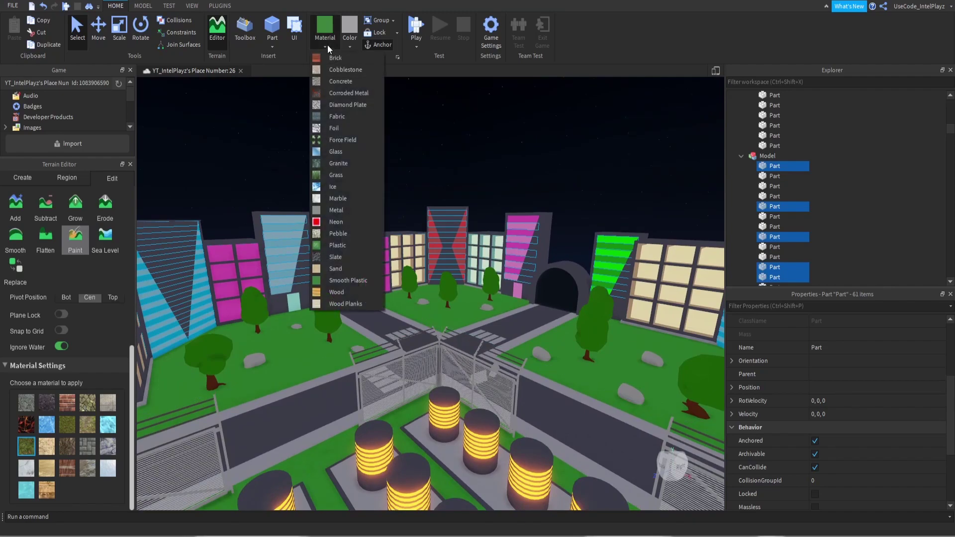
left_click(337, 222)
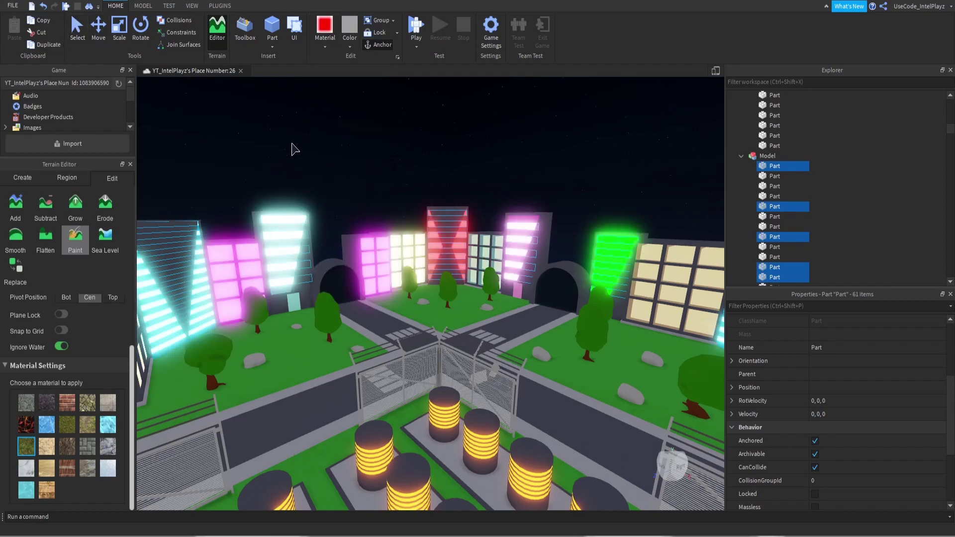
Set the transparency of the selected neon building parts to 0.2 and deselect them.
right_click_drag(326, 179, 325, 179)
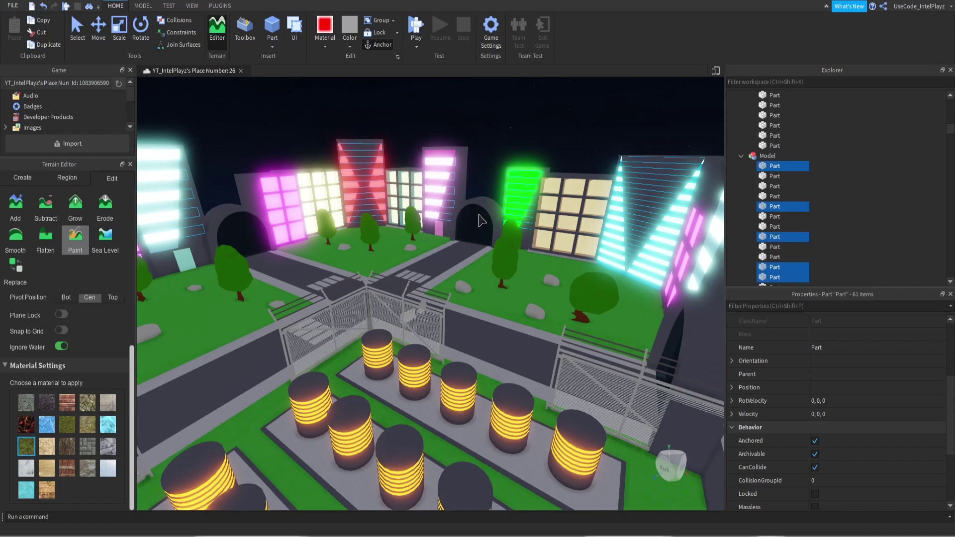
scroll(872, 481, "up", 3)
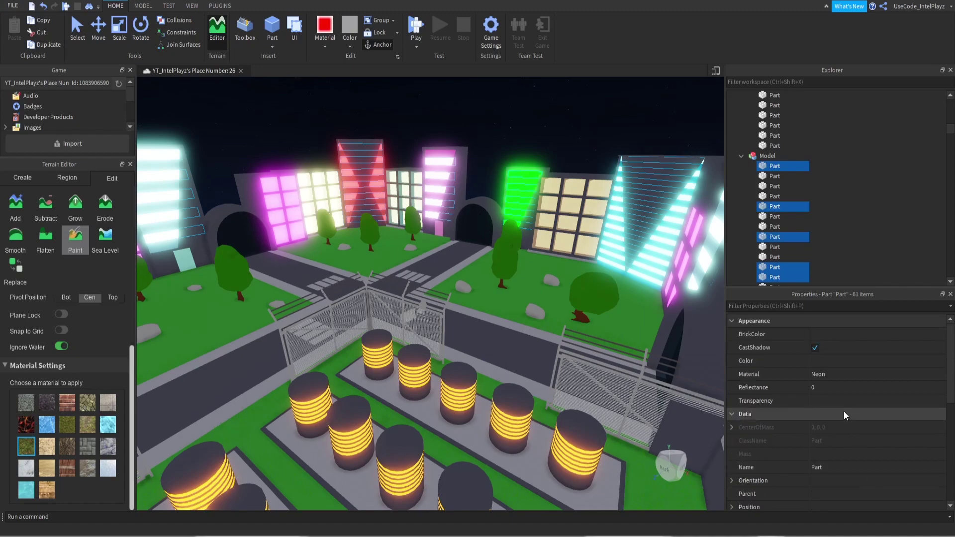
left_click(833, 401)
left_click_drag(846, 401, 866, 404)
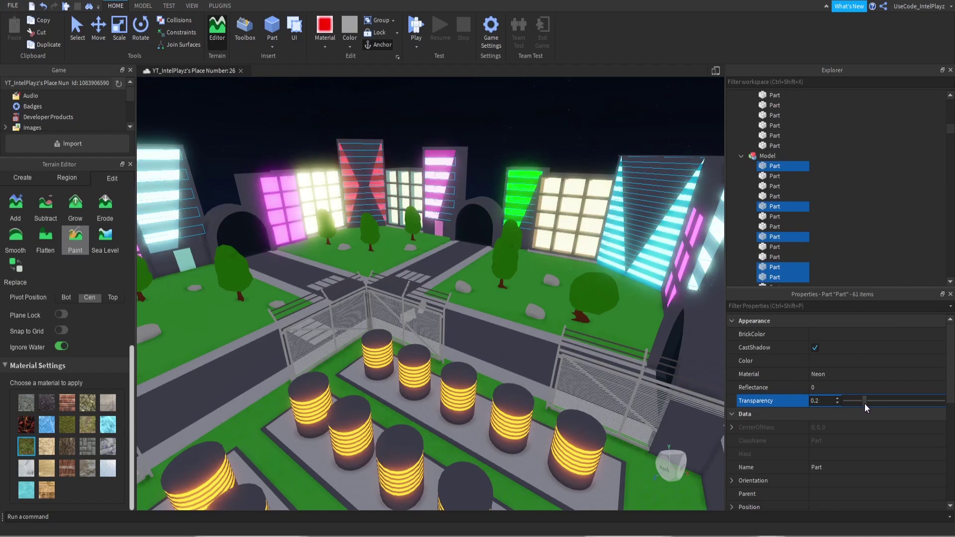
right_click(530, 138)
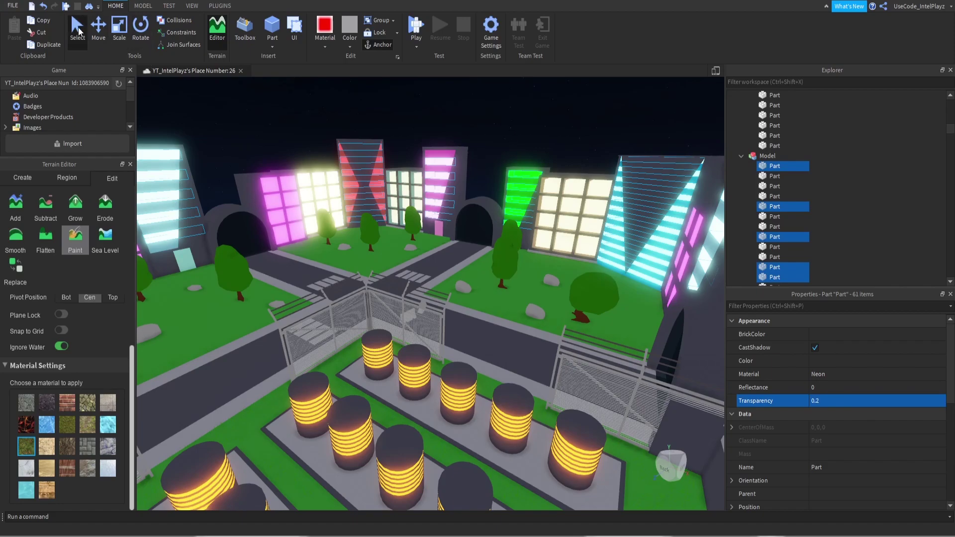
left_click(327, 129)
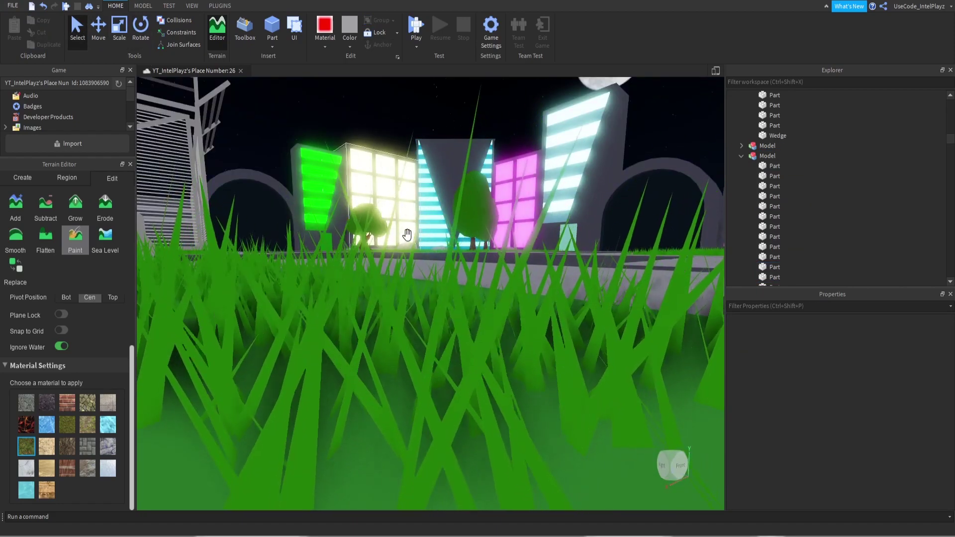
Open the Toolbox, search the models for "particle", and insert the Lightning Particle part among the barrels.
right_click_drag(407, 235, 423, 230)
key("s")
key("w")
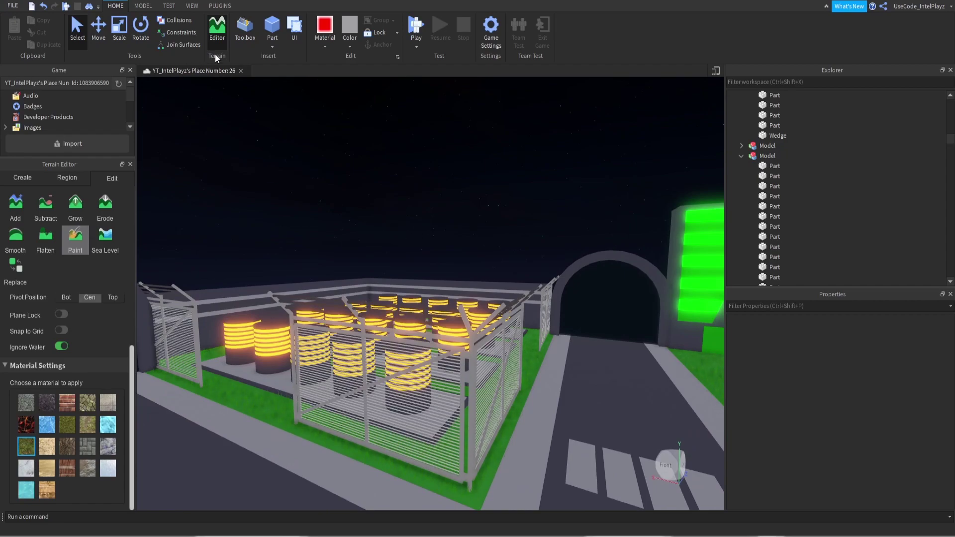
left_click(245, 30)
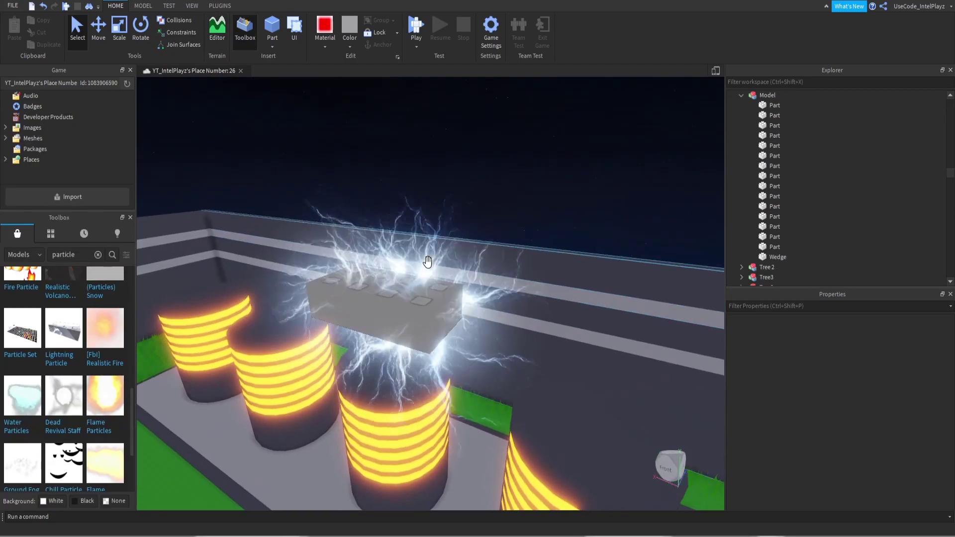
scroll(428, 262, "up", 5)
scroll(428, 262, "down", 5)
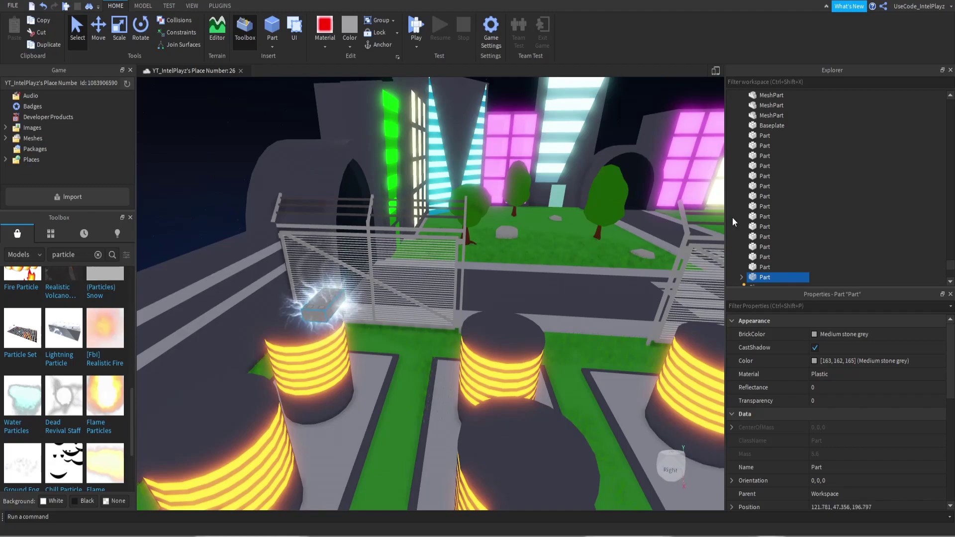
Copy the chidoriParticle1 and chidoriParticle2 emitters from the inserted lightning part.
left_click(741, 277)
left_click(785, 256)
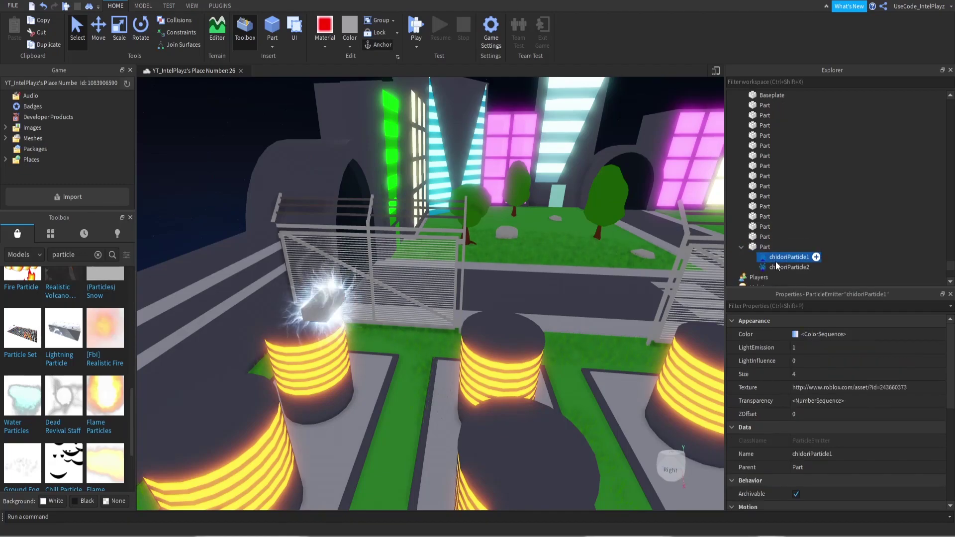
left_click(786, 267, "shift")
right_click(784, 257)
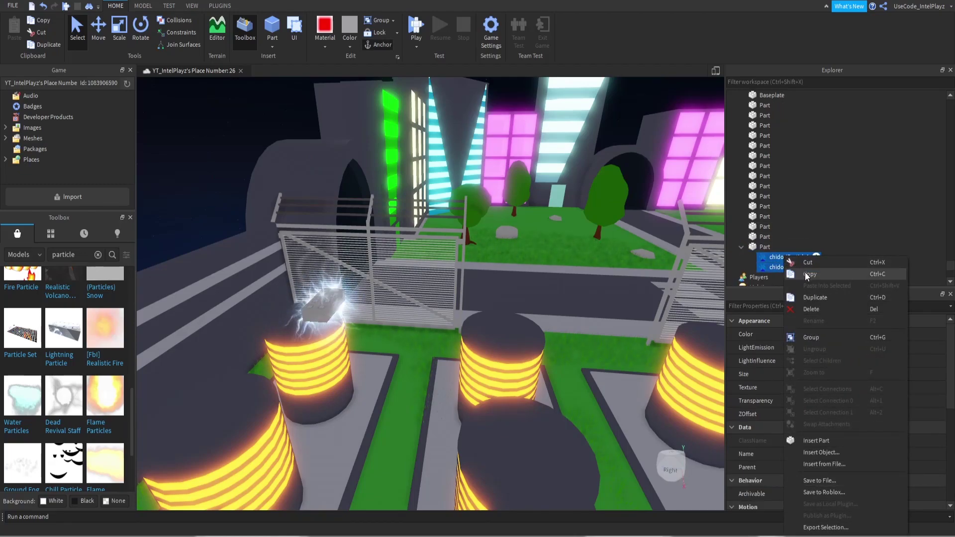
left_click(806, 276)
Select the uppermost wire of a compound fence and paste the two lightning emitters into it.
right_click_drag(486, 244, 497, 282)
key("w")
scroll(497, 282, "up", 3)
left_click(501, 301)
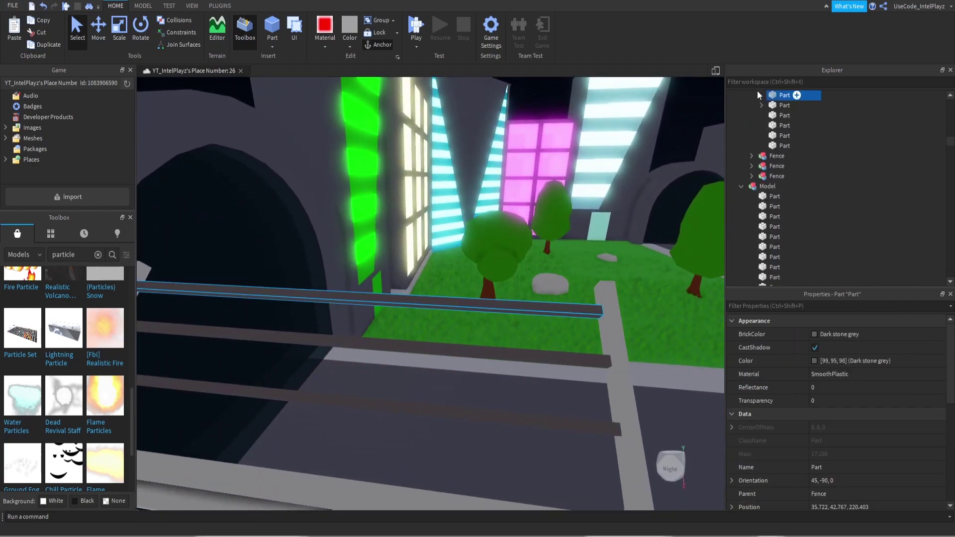
right_click(783, 96)
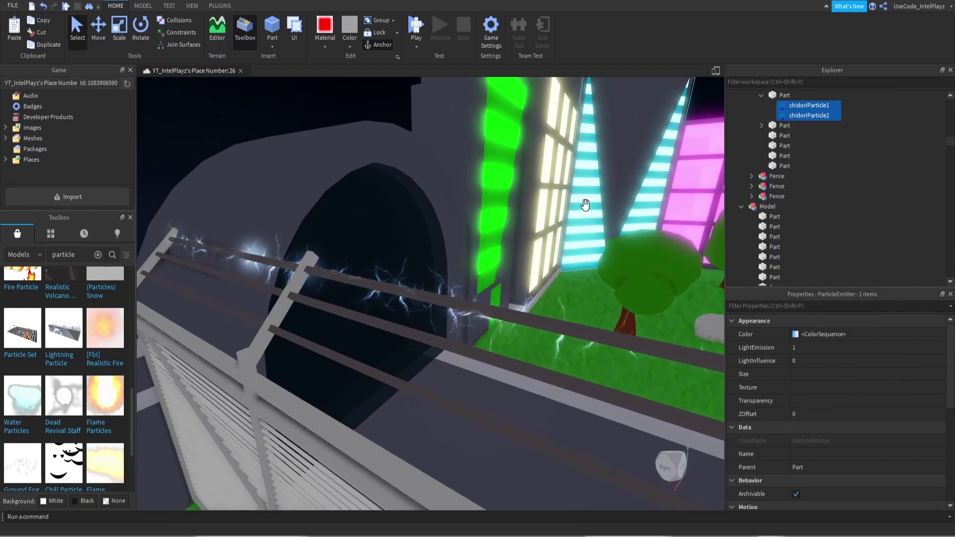
Paste the two lightning emitters into the remaining top wires of the compound fences, then clear the selection.
right_click_drag(586, 205, 585, 205)
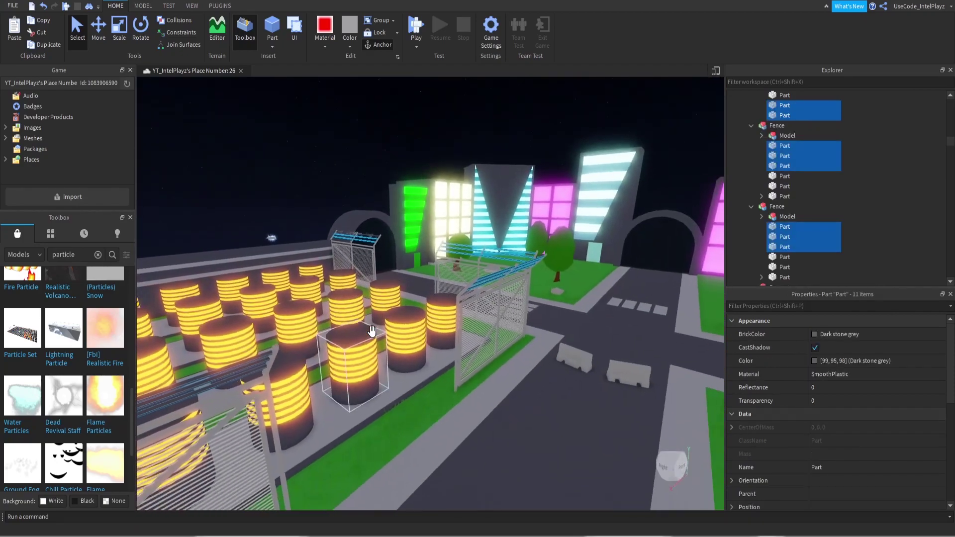
right_click_drag(373, 331, 373, 330)
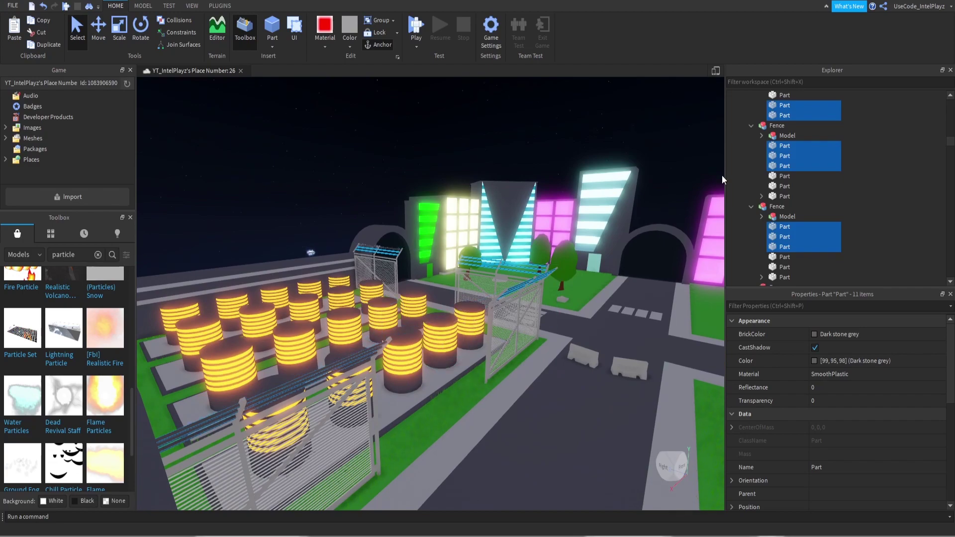
right_click(780, 145)
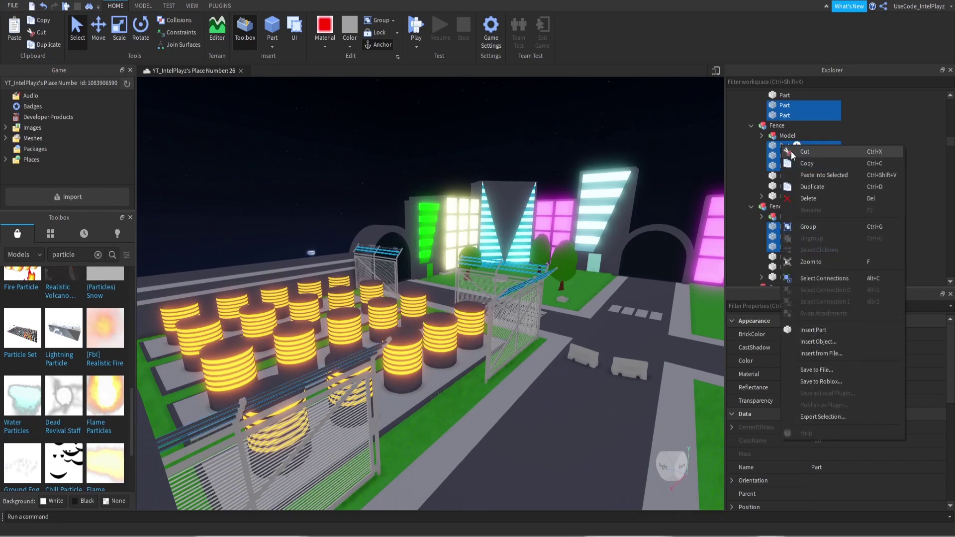
left_click(820, 178)
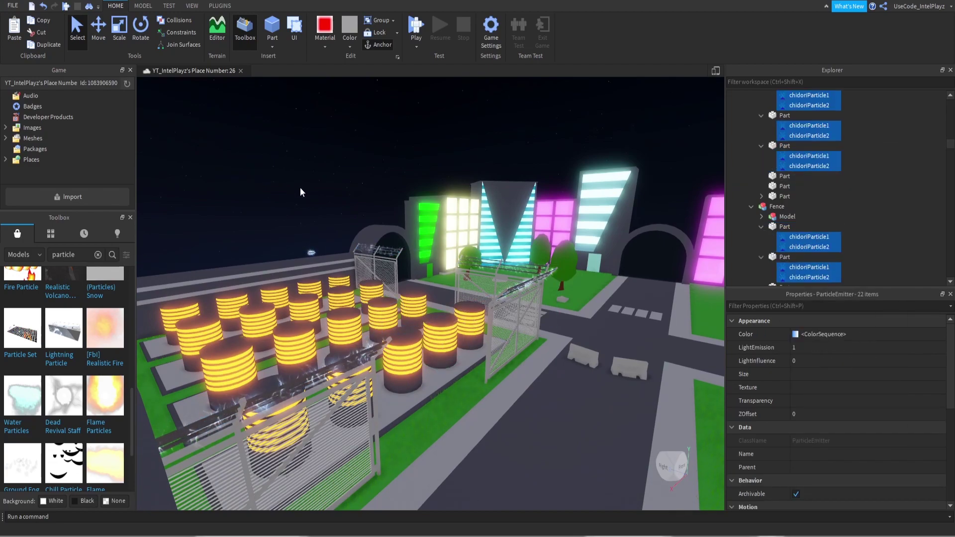
right_click_drag(393, 193, 395, 195)
key("w")
key("w")
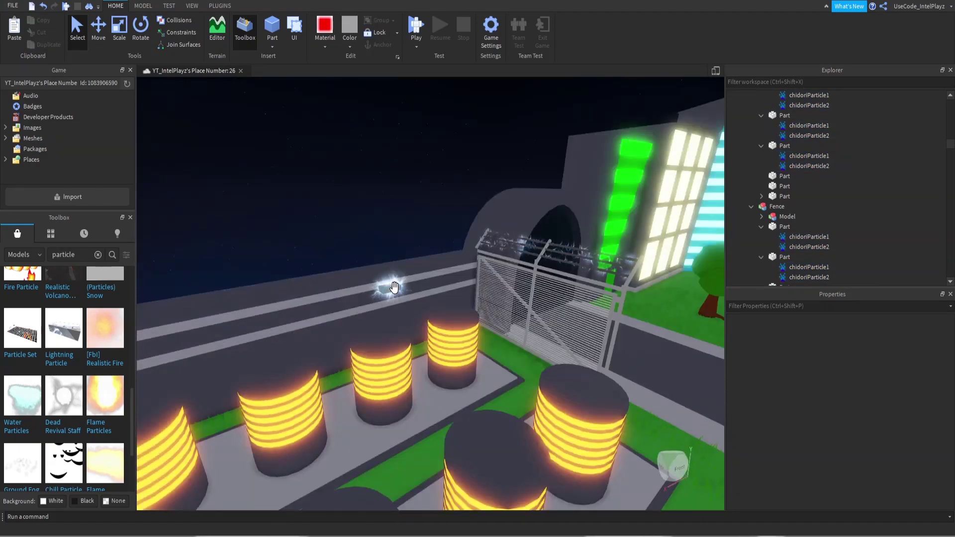
Delete the leftover lightning part floating above the barrels.
left_click(390, 288)
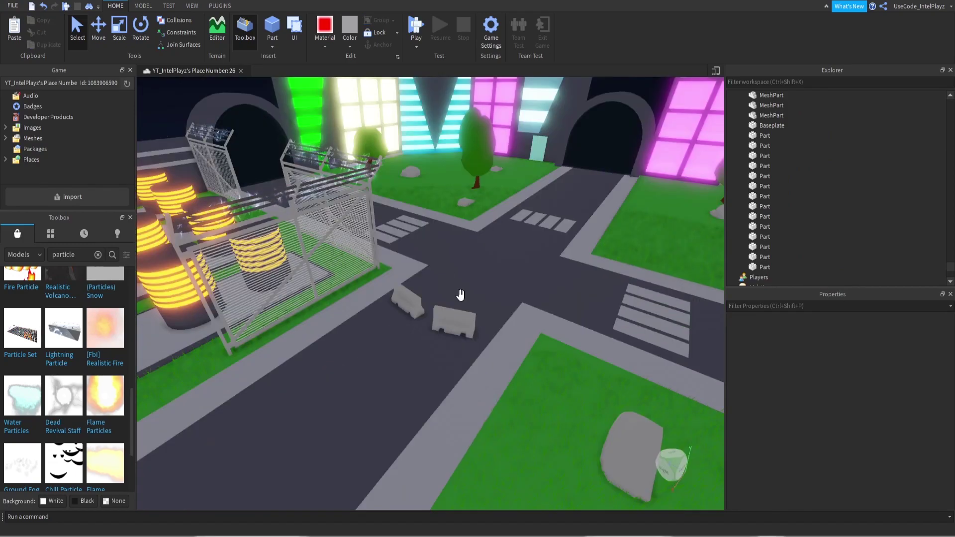
right_click_drag(483, 254, 482, 254)
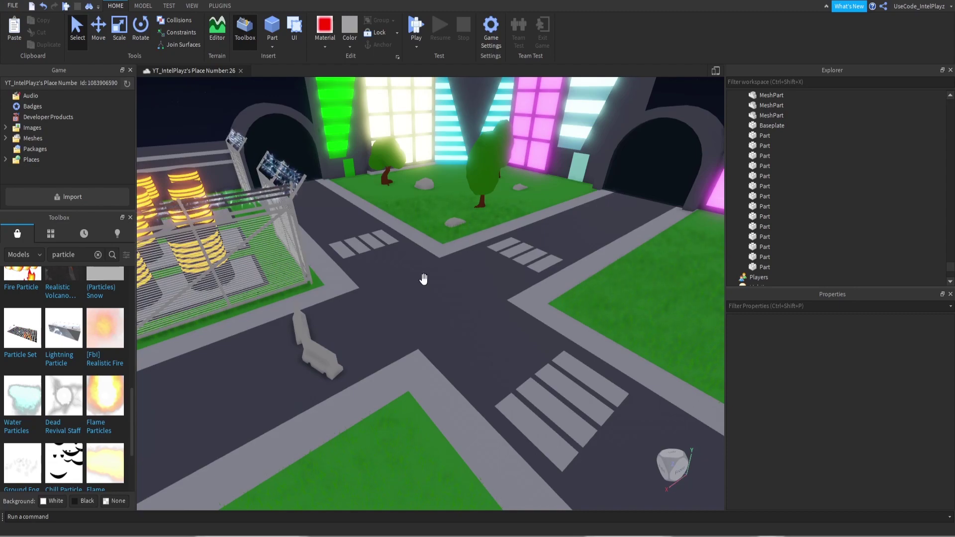
Review the crossroads and the barrel compound's electrified fences from street level.
right_click_drag(423, 279, 423, 279)
key("w")
key("w")
key("w")
key("s")
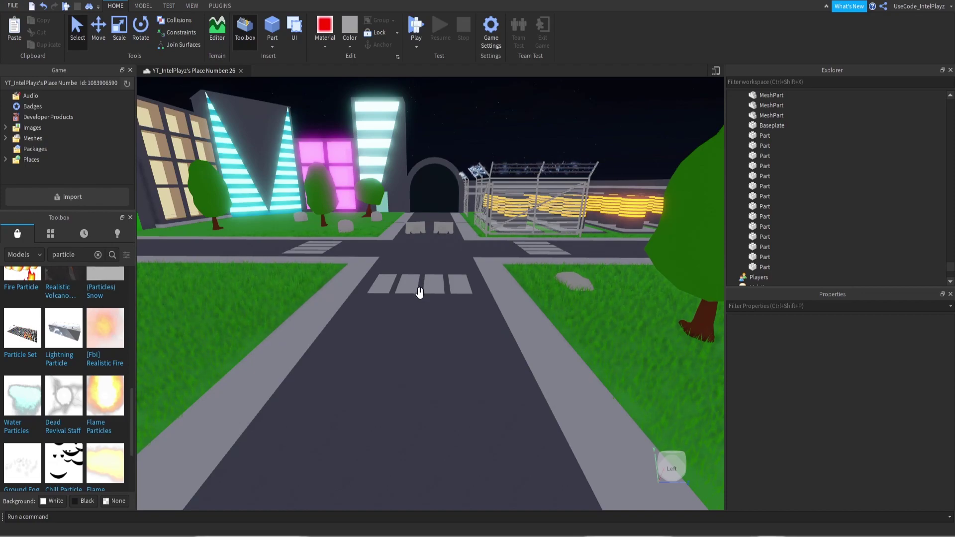
scroll(420, 292, "down", 2)
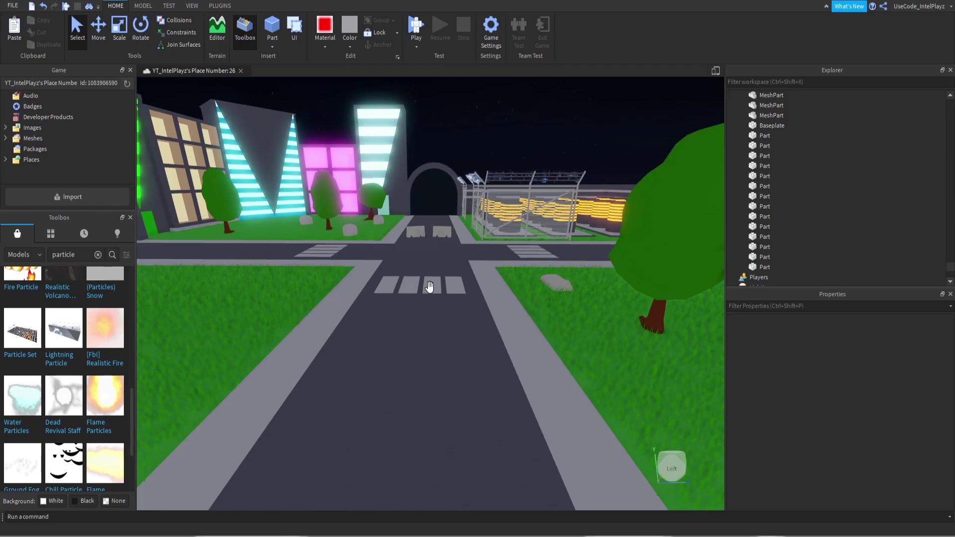
scroll(435, 283, "up", 10)
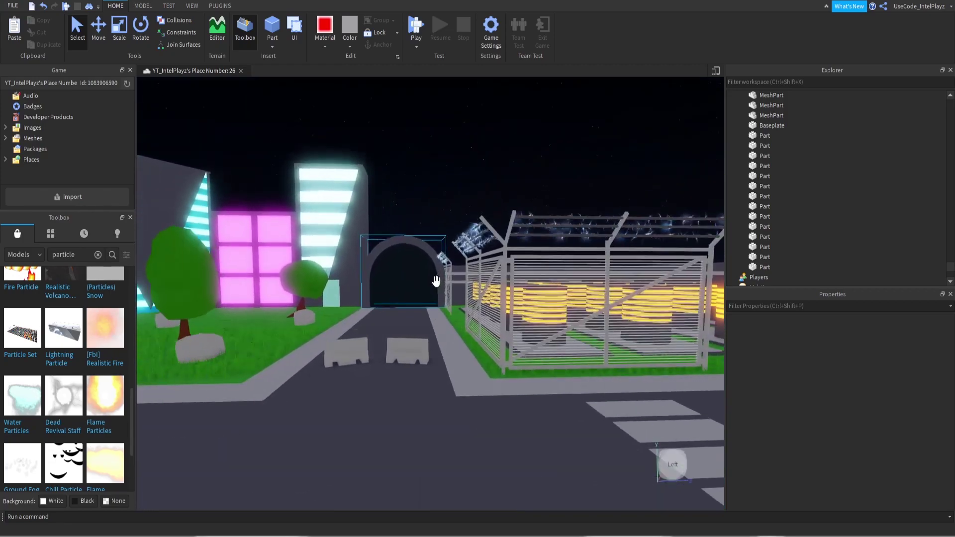
key("w")
right_click_drag(436, 282, 435, 282)
key("s")
key("d")
key("w")
key("a")
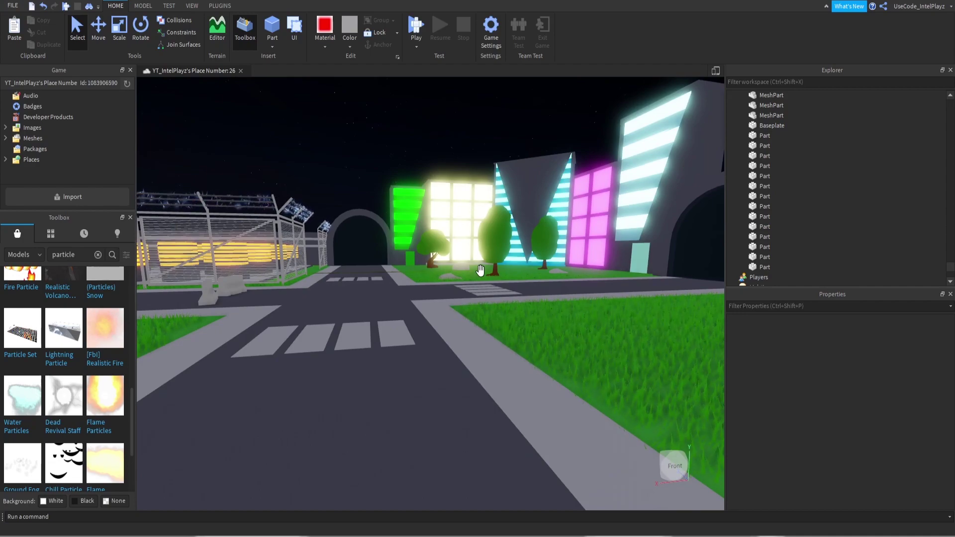
Examine the grass plots, neon-windowed buildings and barrel compound from several sides of the crossroads.
key("w")
right_click_drag(480, 270, 481, 270)
key("s")
key("a")
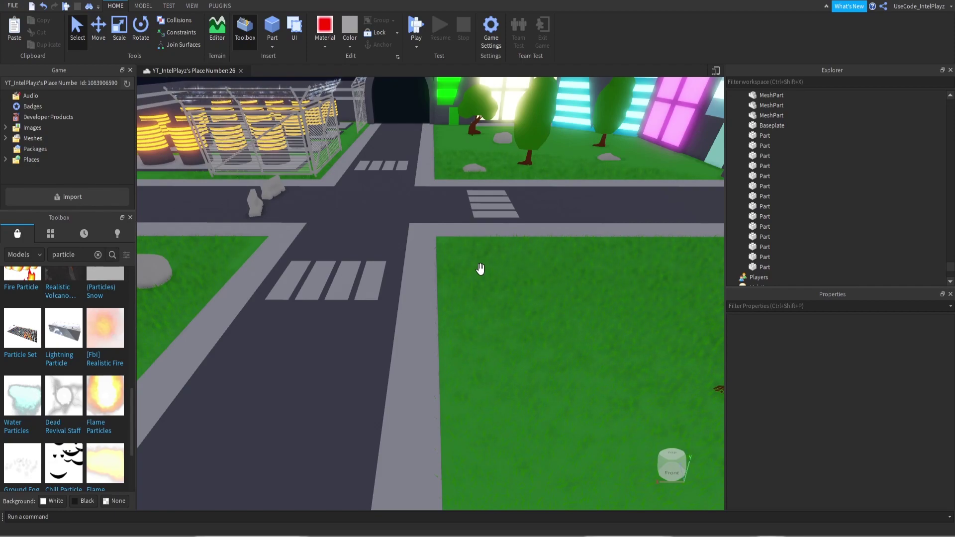
key("w")
key("a")
right_click_drag(451, 255, 423, 253)
key("s")
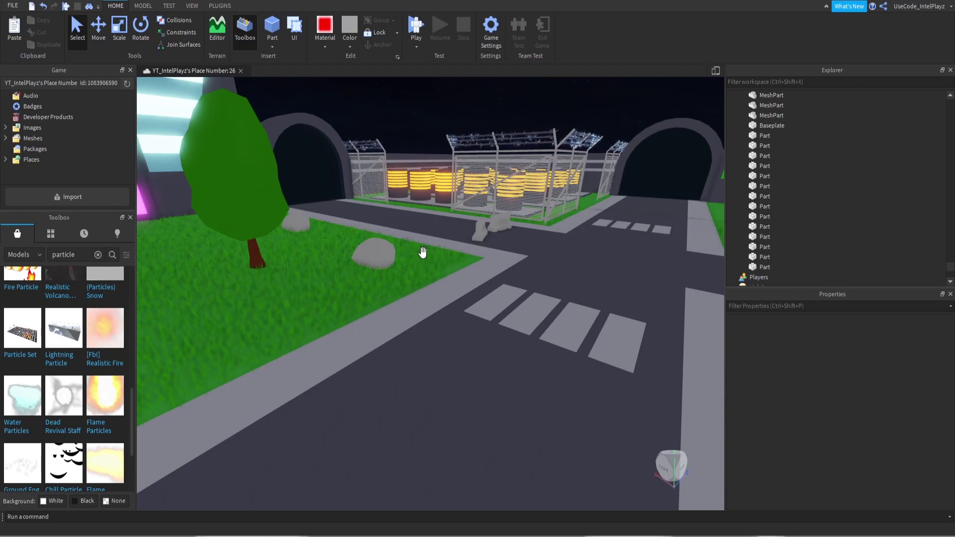
key("s")
right_click_drag(420, 256, 415, 256)
key("d")
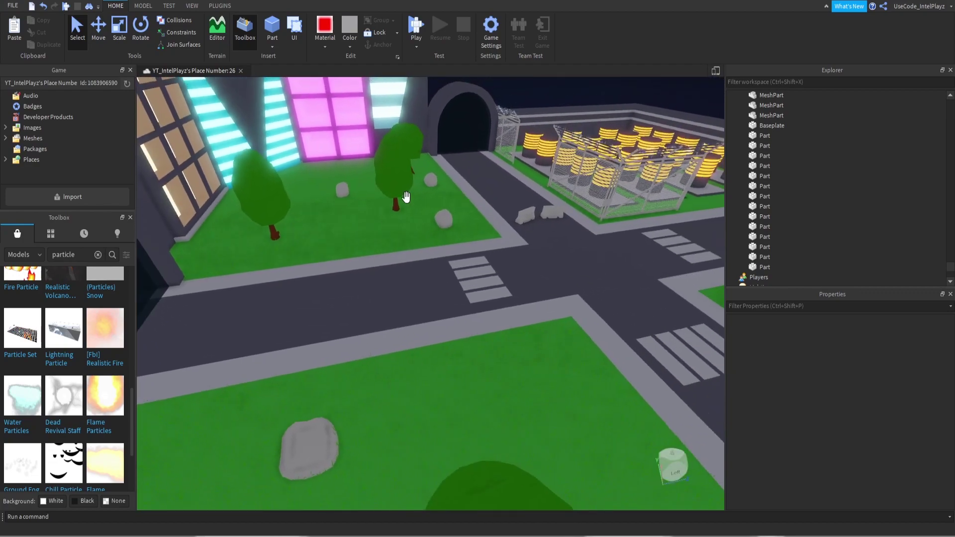
right_click_drag(574, 357, 576, 357)
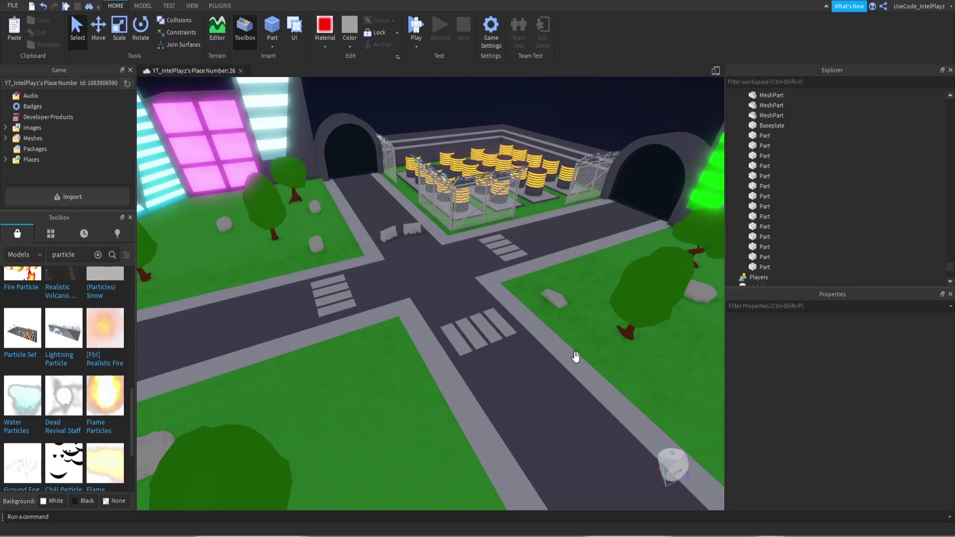
Inspect the terrain grass up close and the neon buildings along the streets facing the compound.
scroll(512, 337, "up", 5)
right_click_drag(510, 310, 509, 305)
scroll(510, 305, "up", 3)
scroll(510, 307, "up", 8)
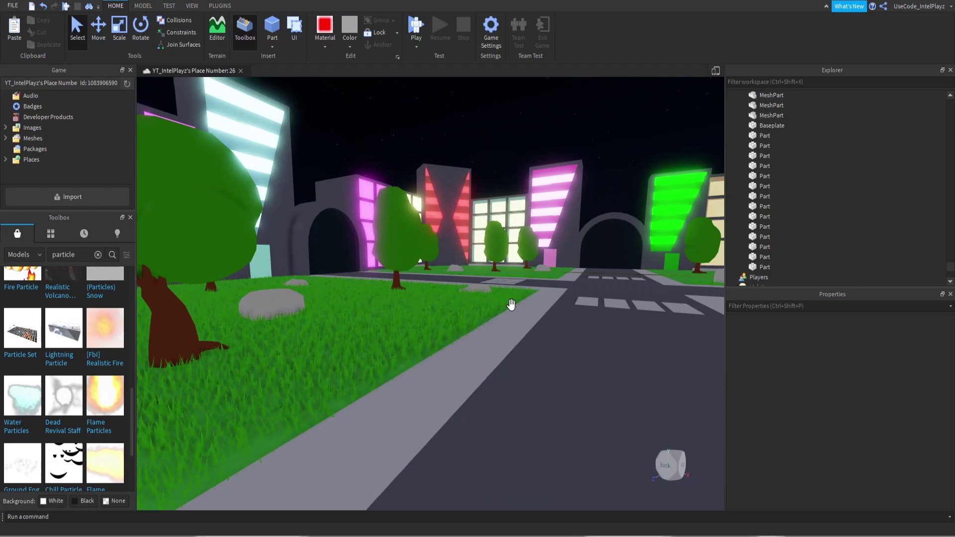
right_click_drag(429, 312, 436, 312)
key("w")
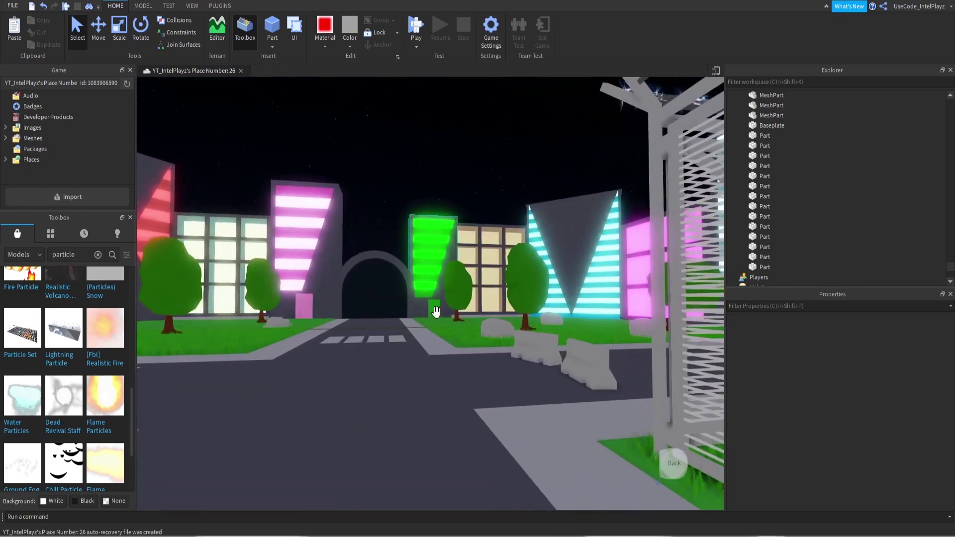
scroll(433, 314, "down", 3)
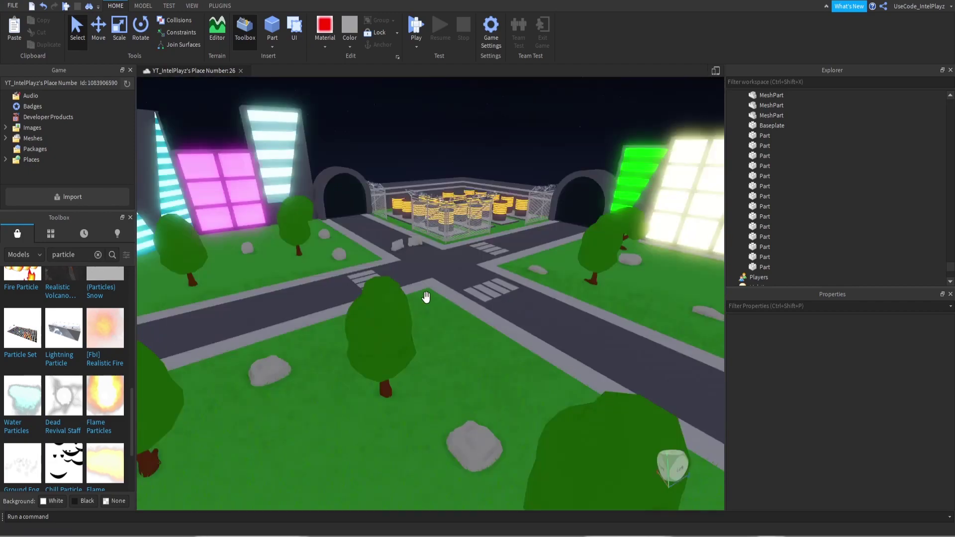
Review the whole city from above, and inspect the neon skyline from among the barrels inside the fenced compound.
scroll(492, 293, "up", 3)
key("w")
right_click_drag(493, 293, 493, 302)
key("w")
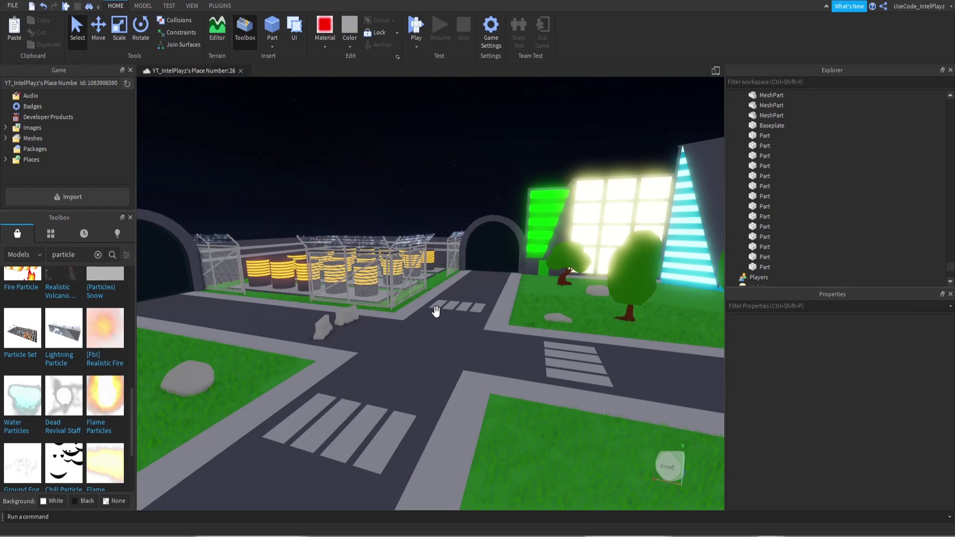
right_click_drag(436, 311, 438, 310)
key("w")
key("w")
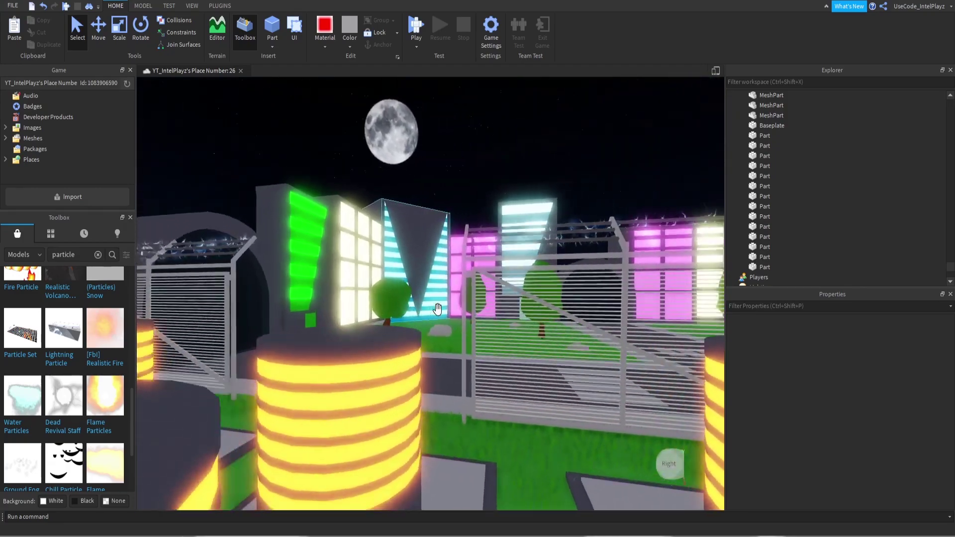